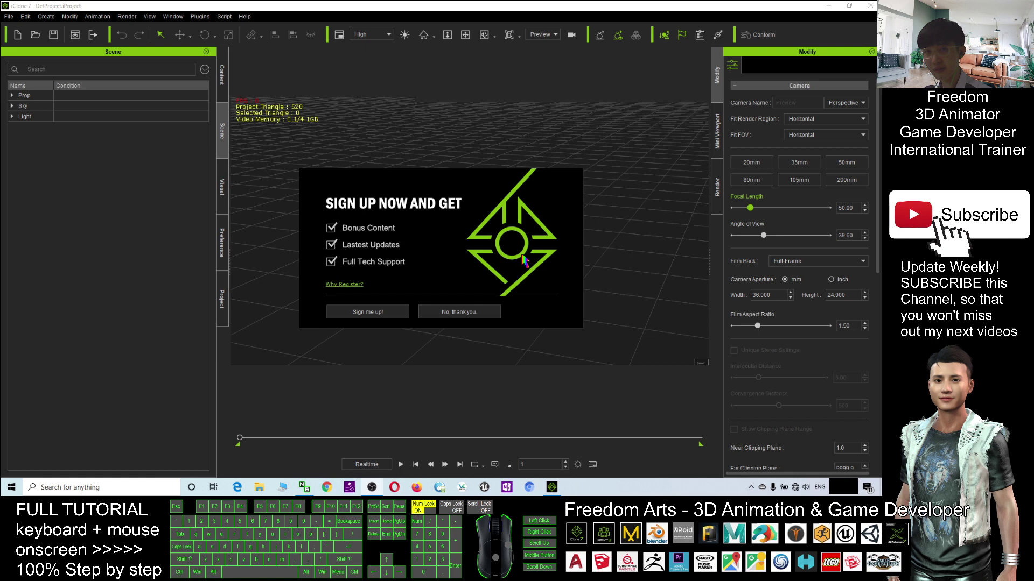
Step: Decline the sign-up offer with 'No, thank you' to reach the empty project
click(467, 312)
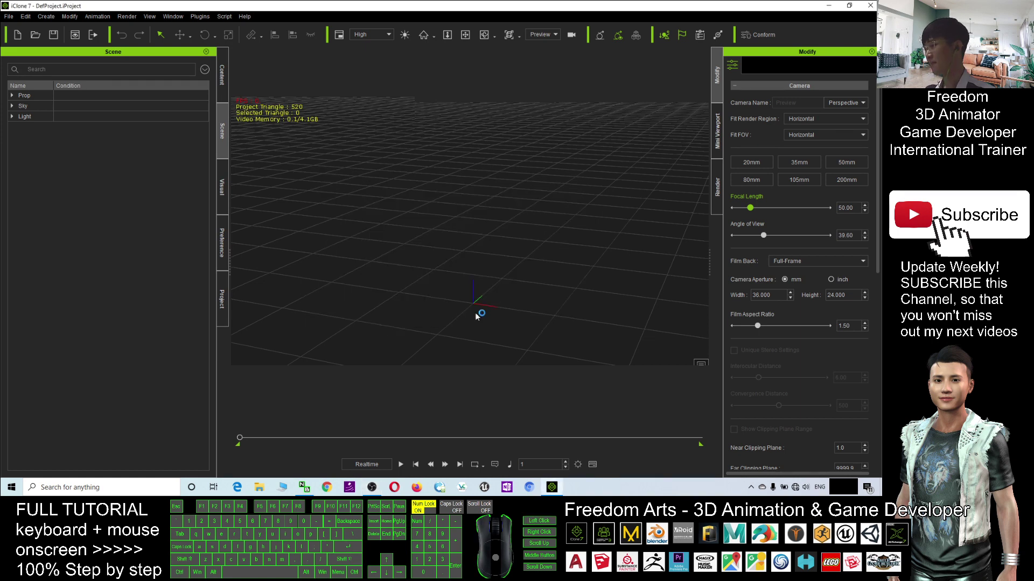
Step: Browse the Set templates to the Prop > Animal World Vol.1 props
click(223, 75)
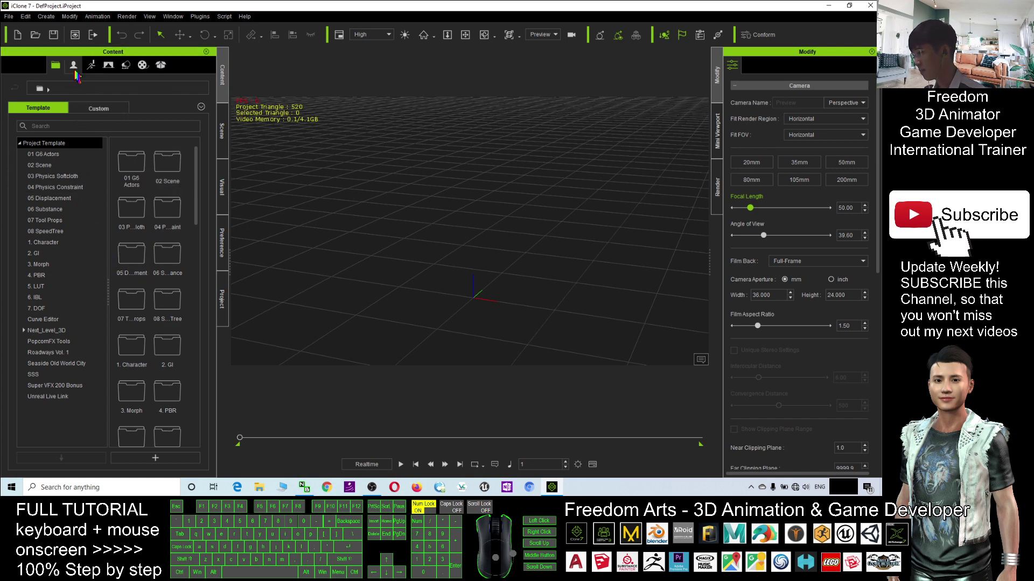
click(125, 64)
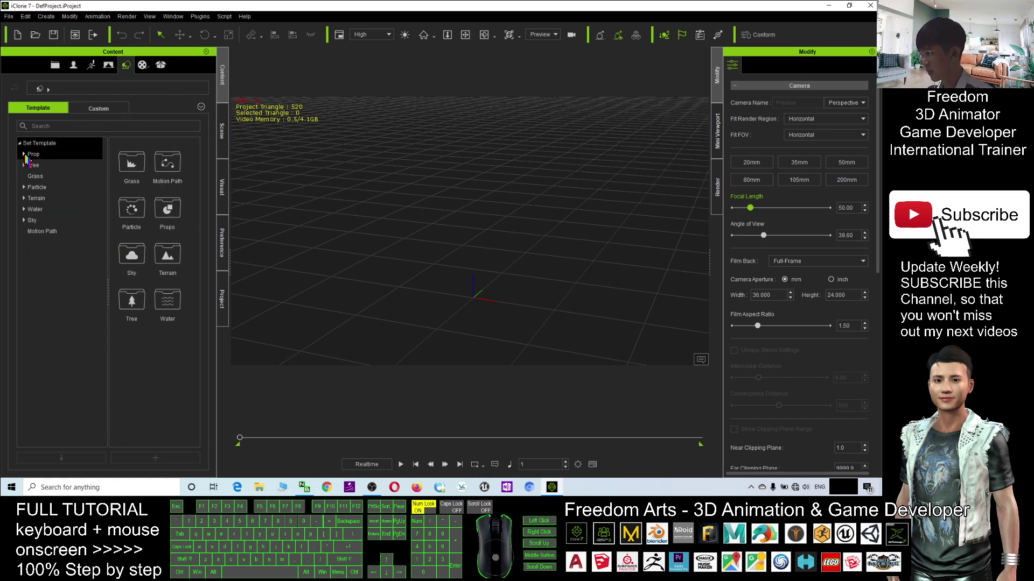
click(24, 156)
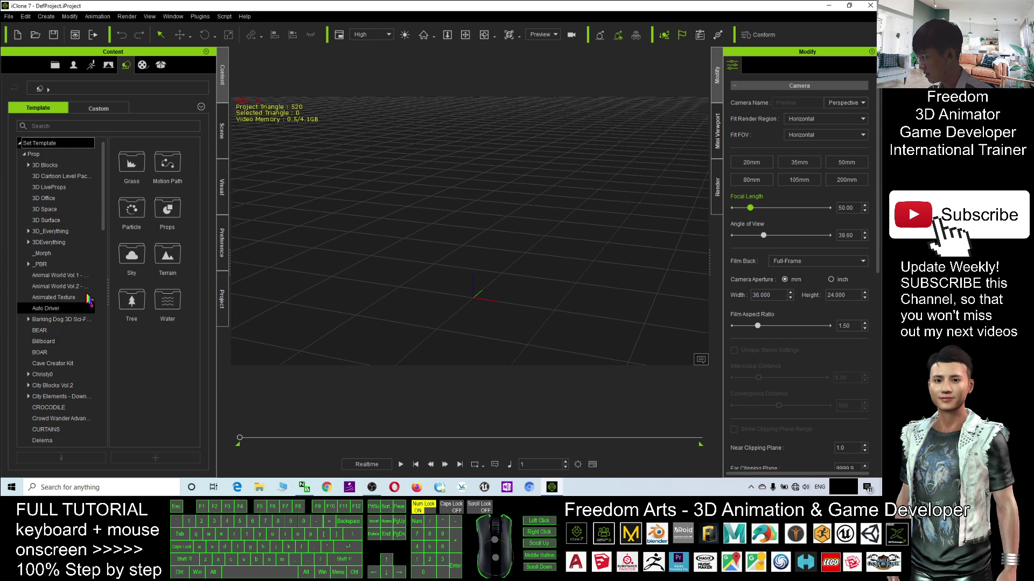
click(66, 275)
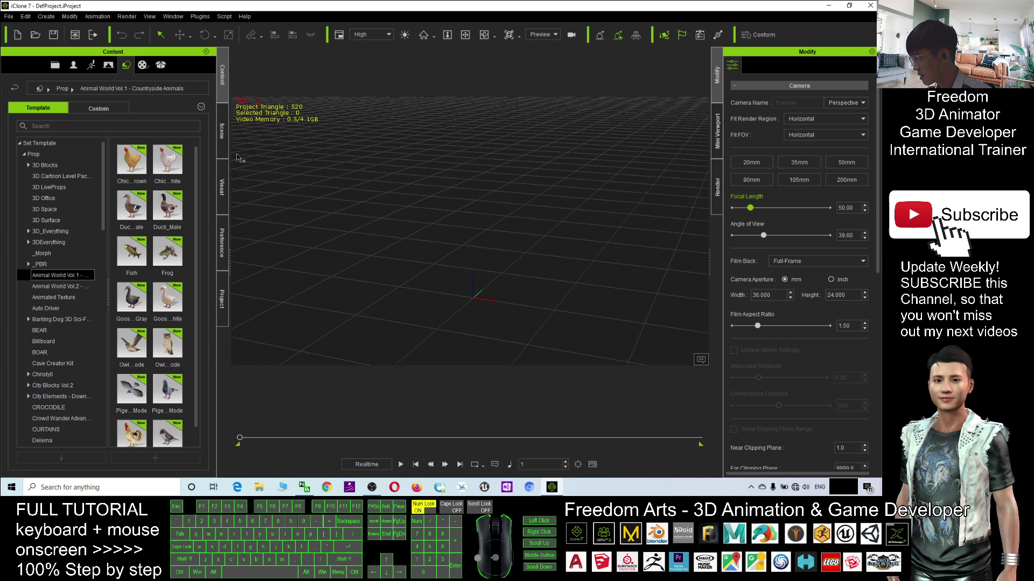
click(56, 275)
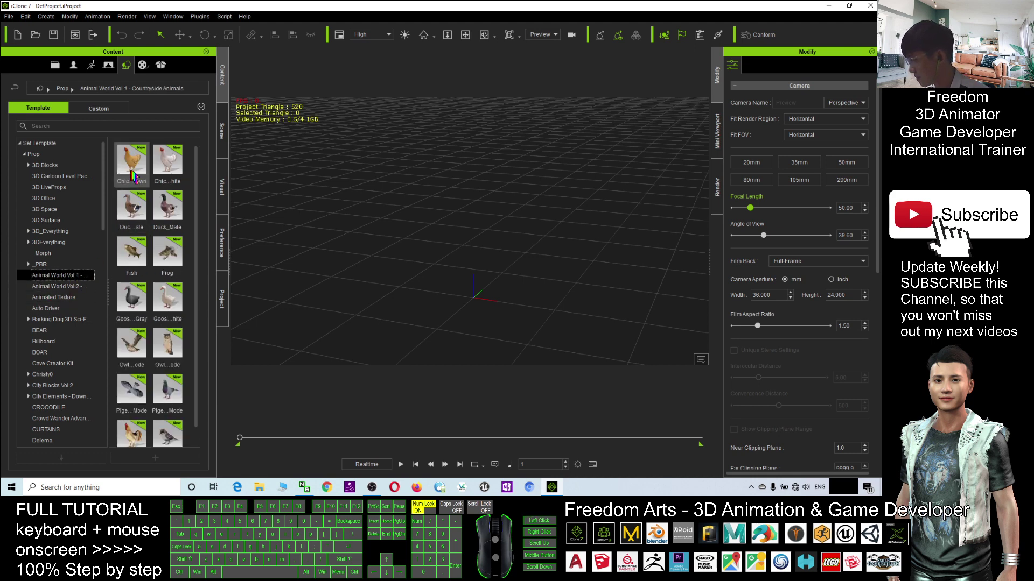
Step: Drop the Chicken_Brown prop into the scene and retry the license-check error
drag(134, 174, 431, 292)
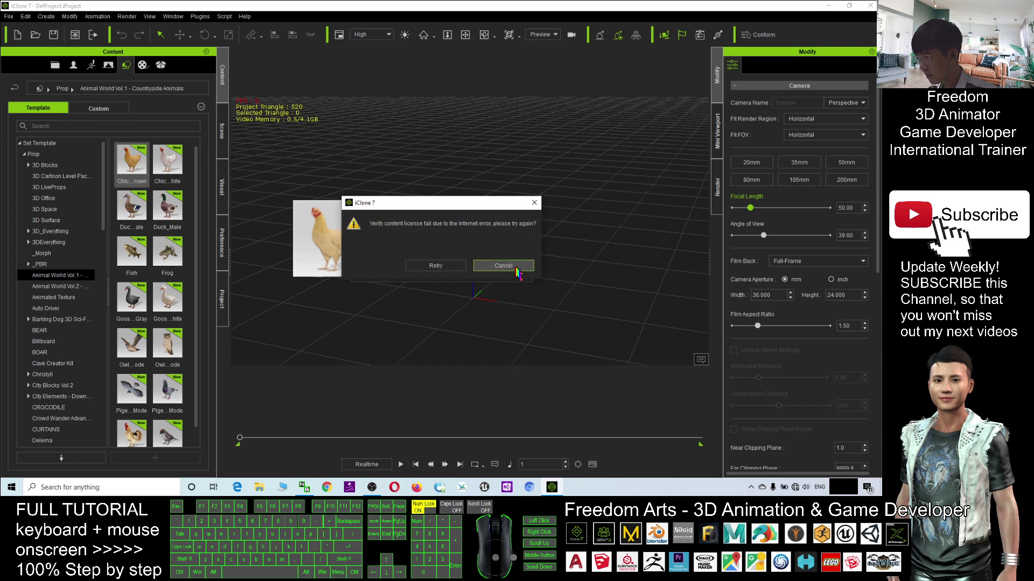
click(452, 268)
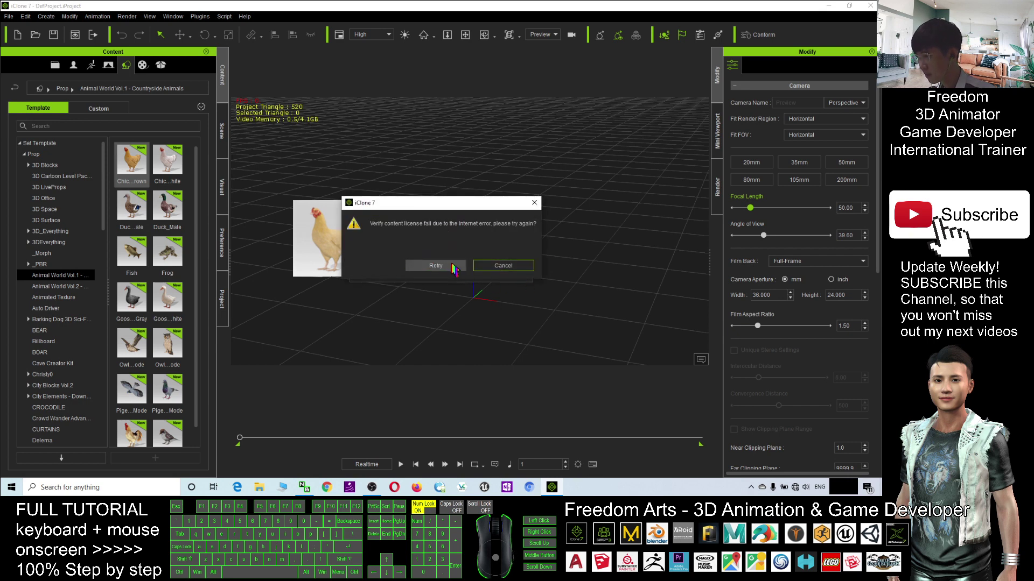
click(452, 269)
Step: Frame the view on the loaded chicken and show its Material settings in Modify
click(517, 266)
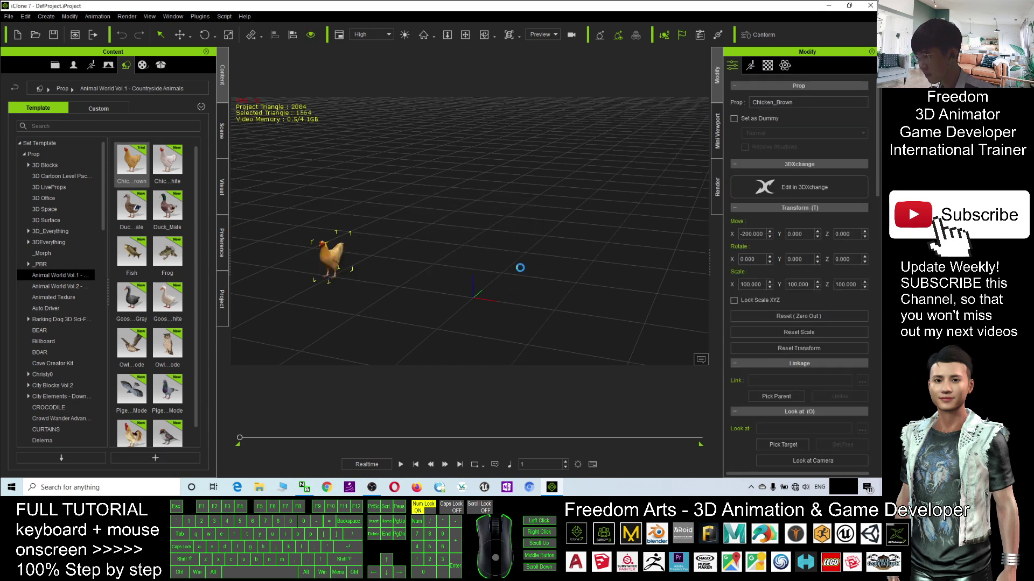
scroll(363, 280, up, 5)
key(f)
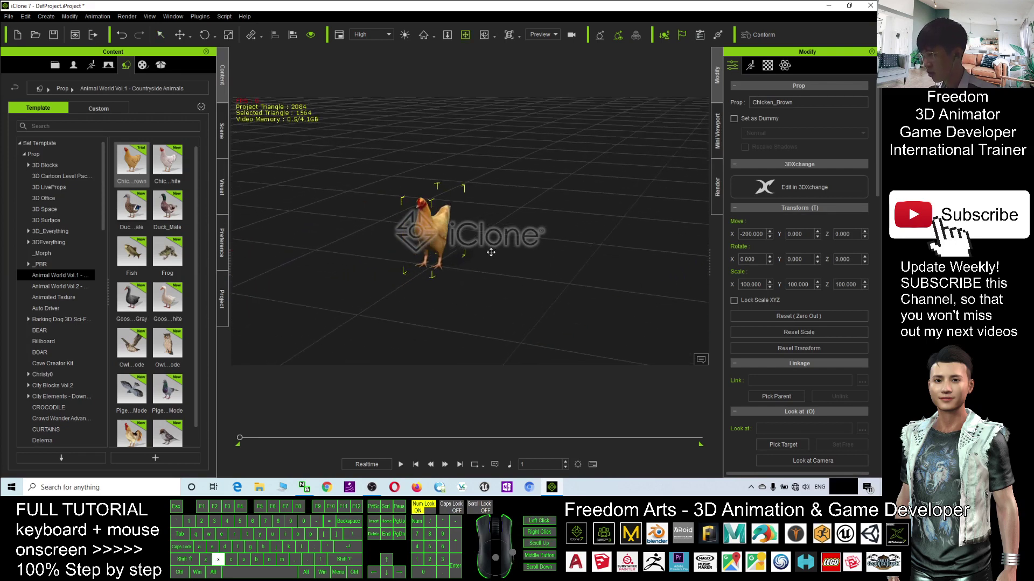
scroll(355, 234, up, 3)
scroll(355, 234, down, 2)
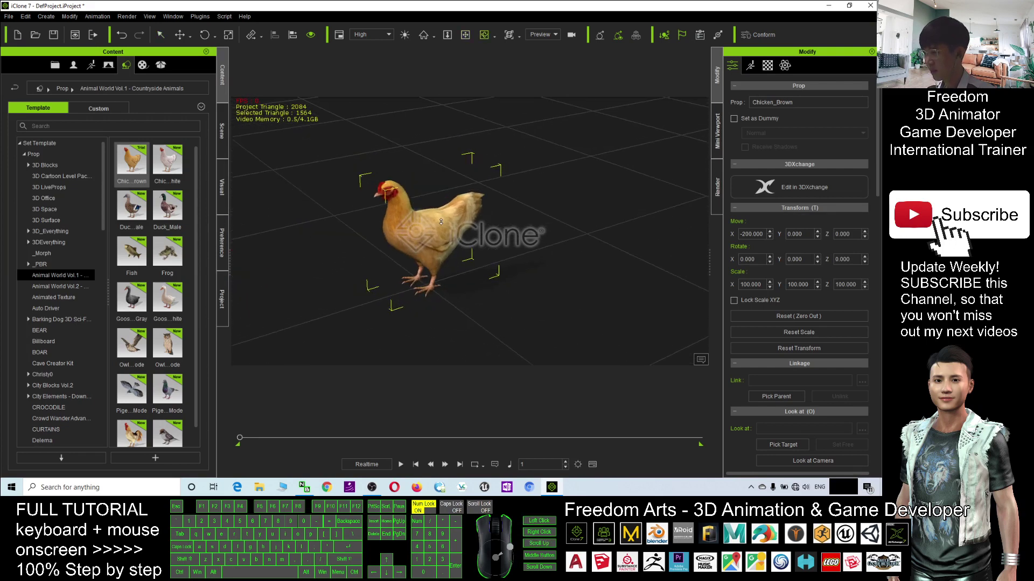
scroll(372, 230, up, 4)
scroll(405, 233, down, 2)
scroll(424, 234, down, 2)
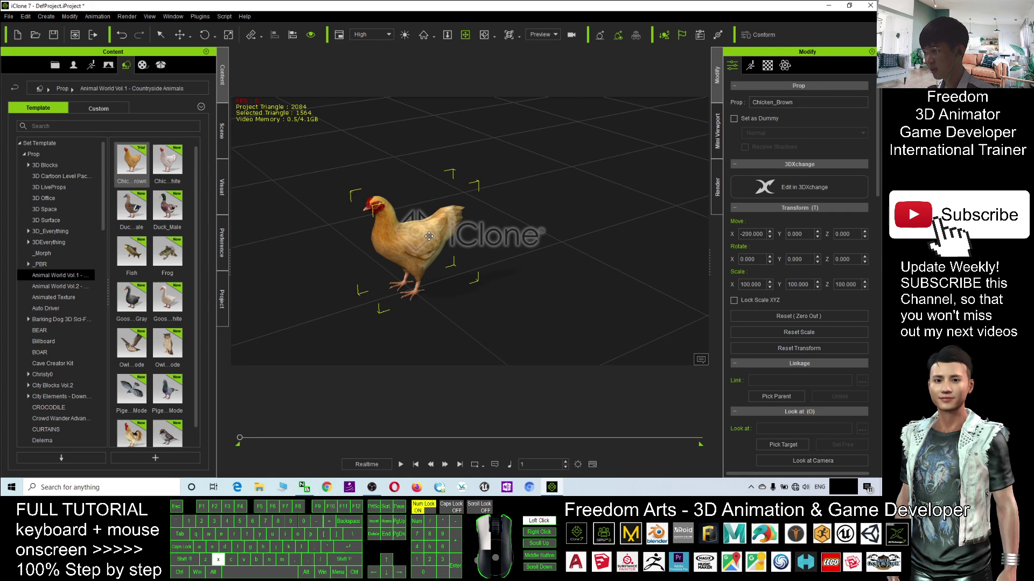
middle_drag(425, 234, 376, 250)
click(768, 66)
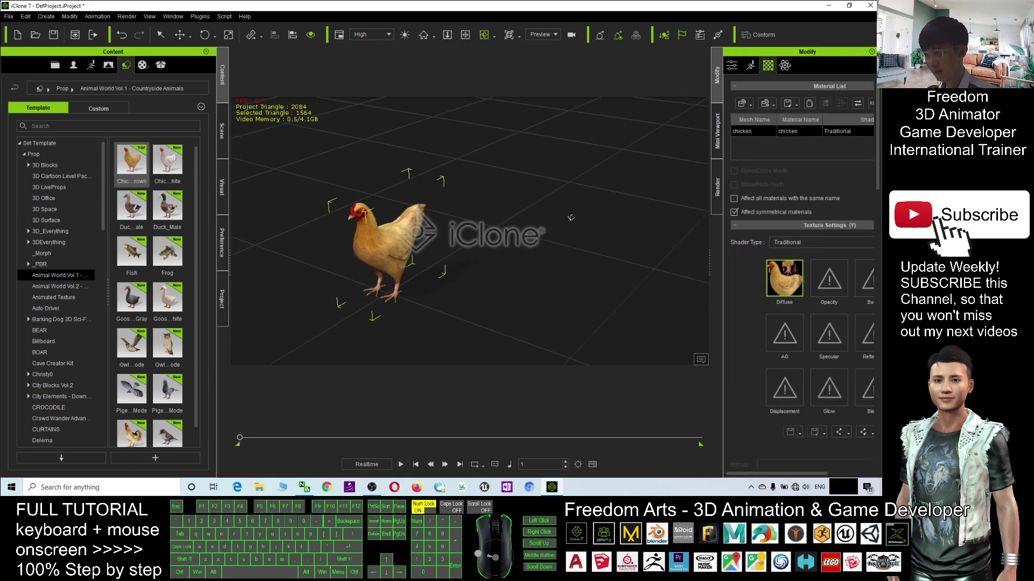
scroll(759, 211, down, 5)
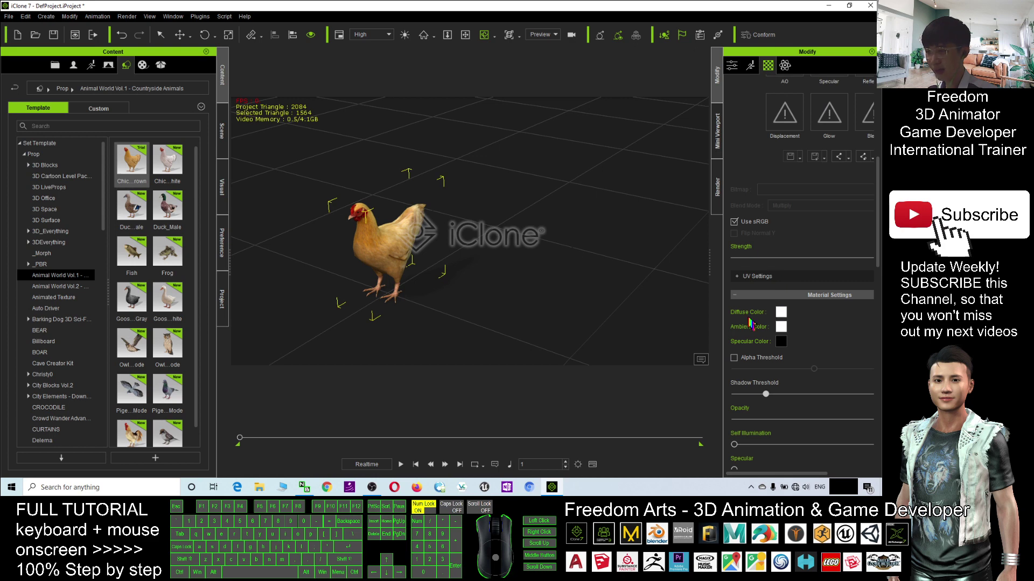
Step: Try magenta then light green as the chicken's diffuse colour
click(781, 313)
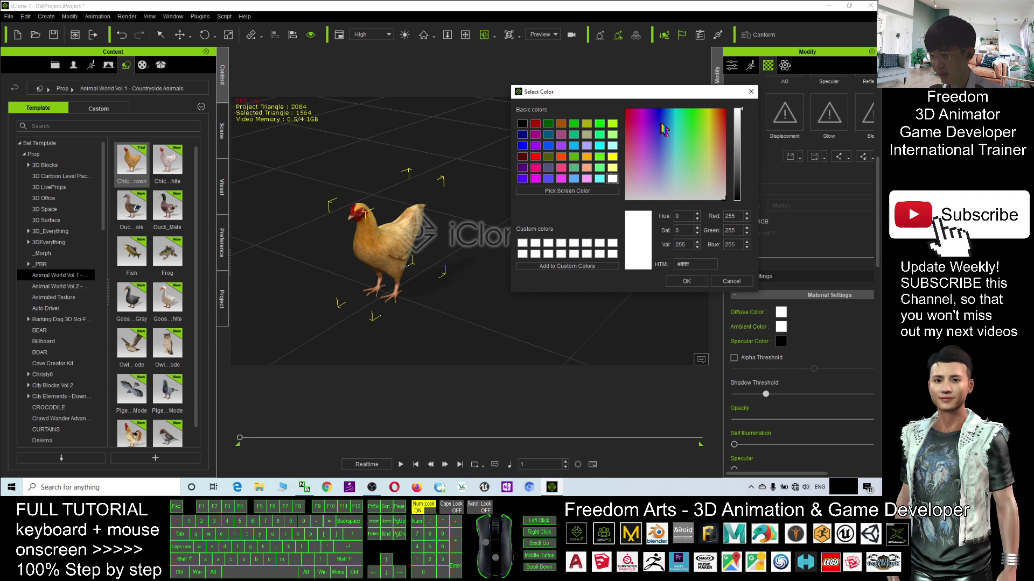
click(535, 179)
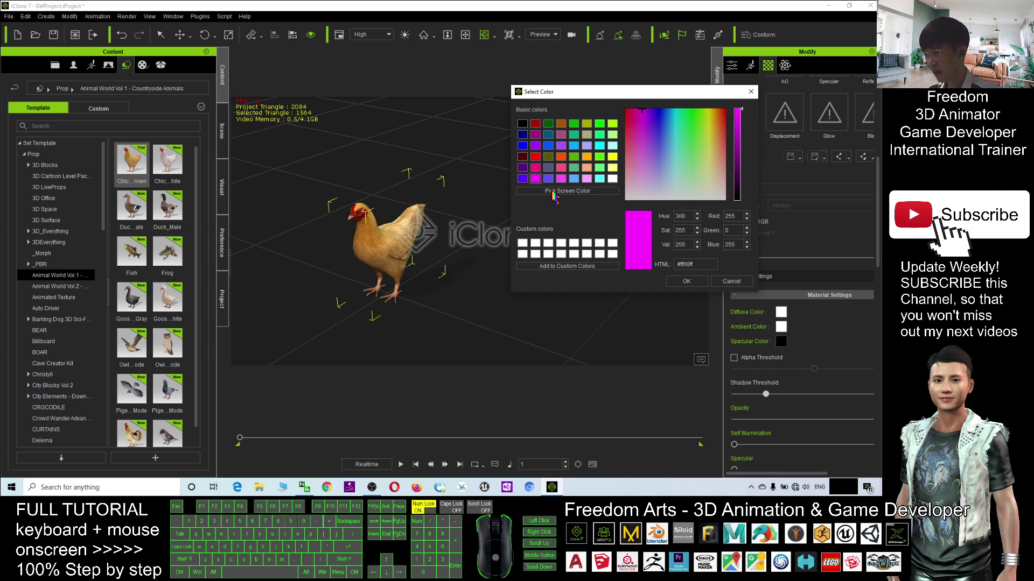
click(687, 282)
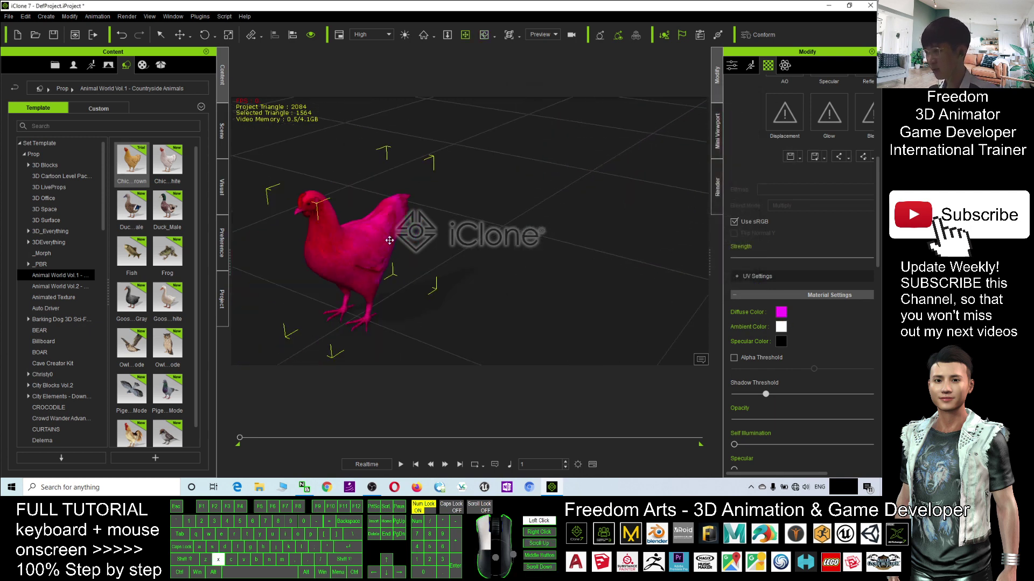
click(783, 316)
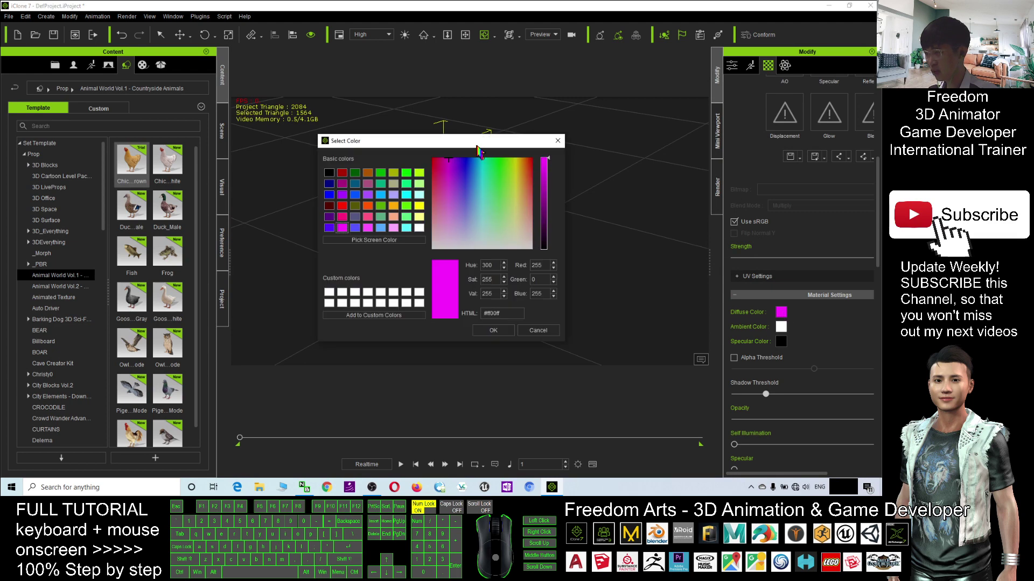
drag(478, 139, 633, 125)
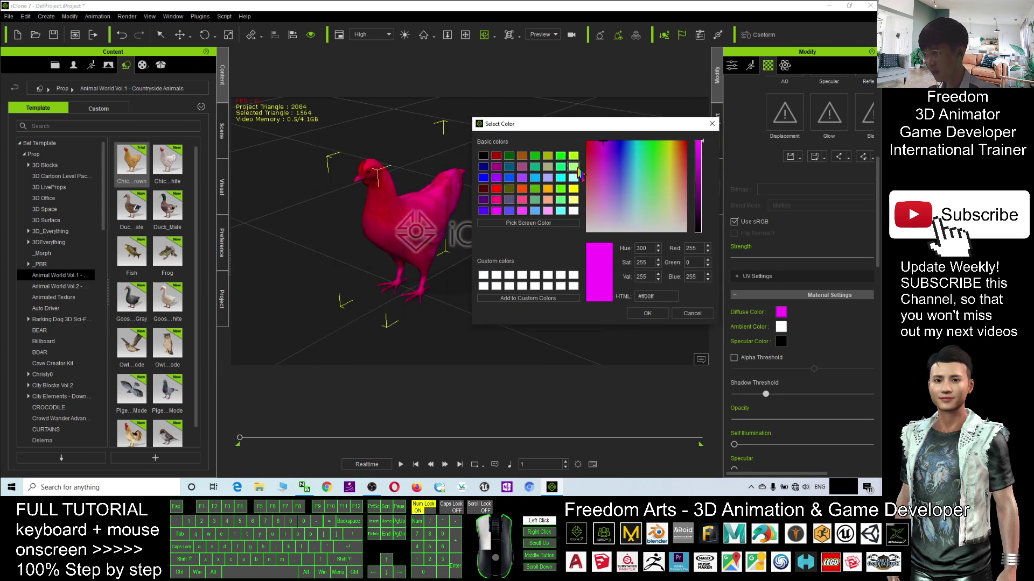
click(573, 167)
click(646, 312)
scroll(407, 215, down, 5)
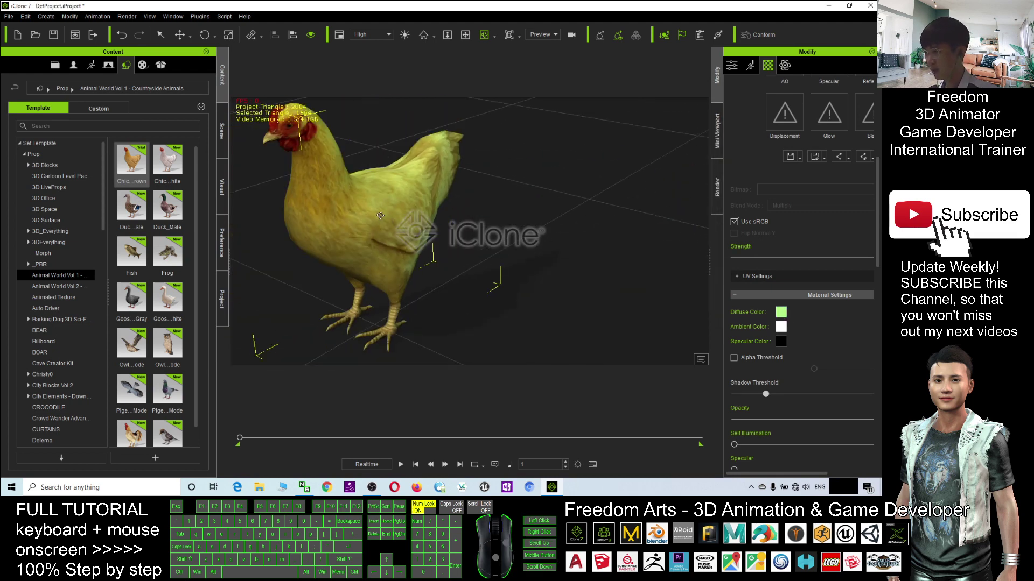
right_drag(406, 215, 585, 261)
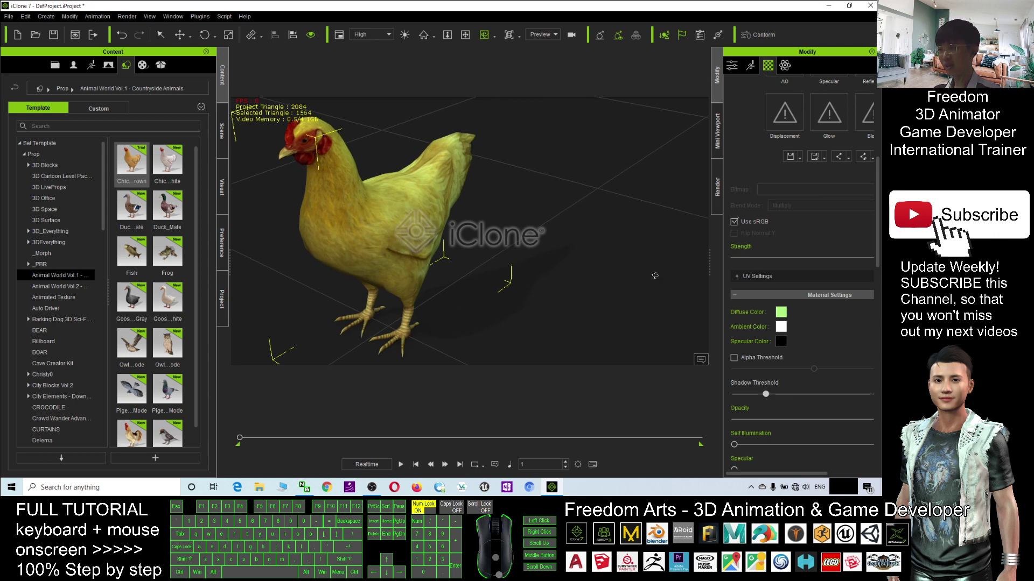
Step: Try yellow then dark red as the chicken's diffuse colour
click(782, 315)
drag(506, 144, 643, 129)
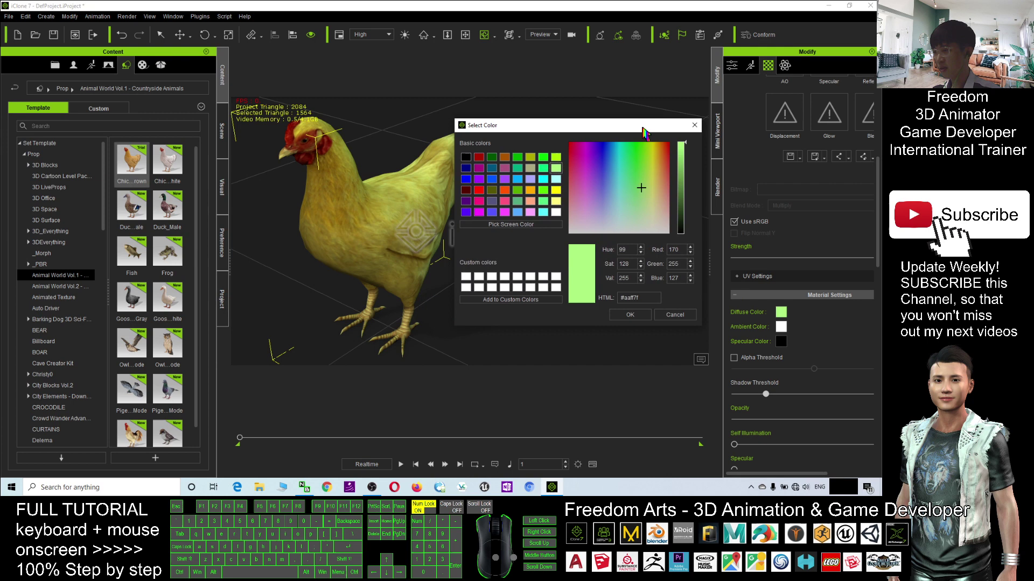
click(558, 192)
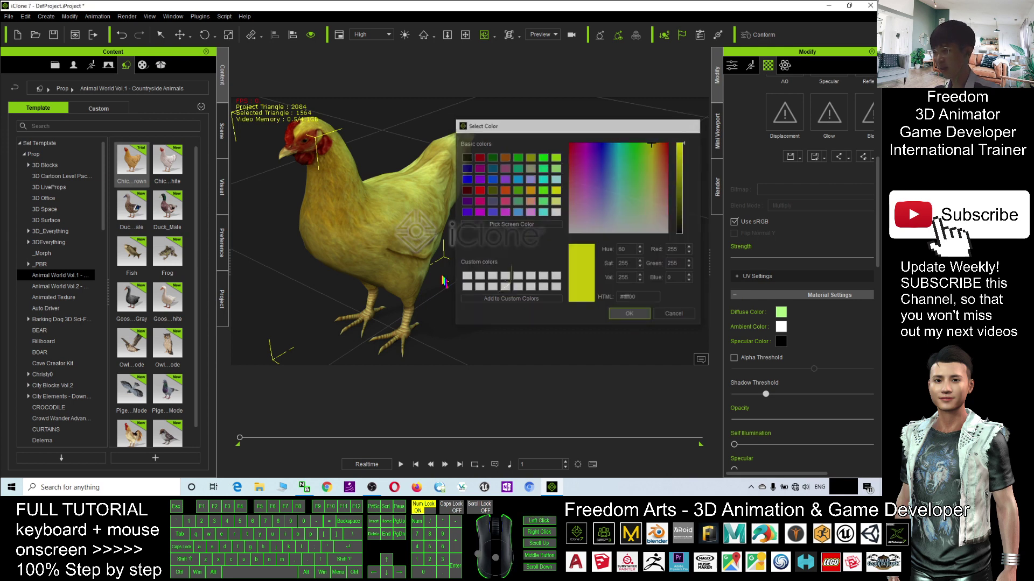
click(630, 315)
click(779, 314)
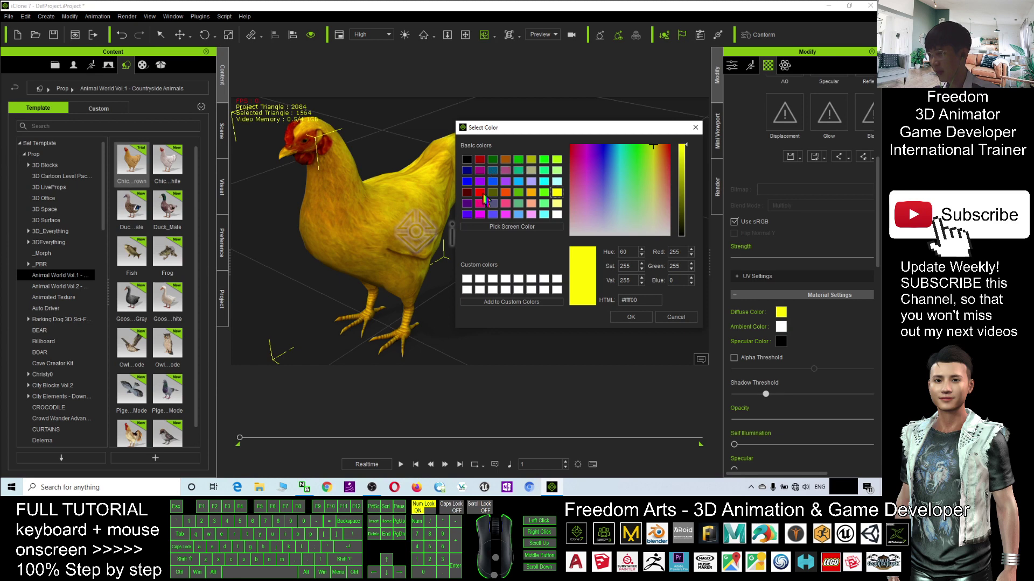
click(479, 162)
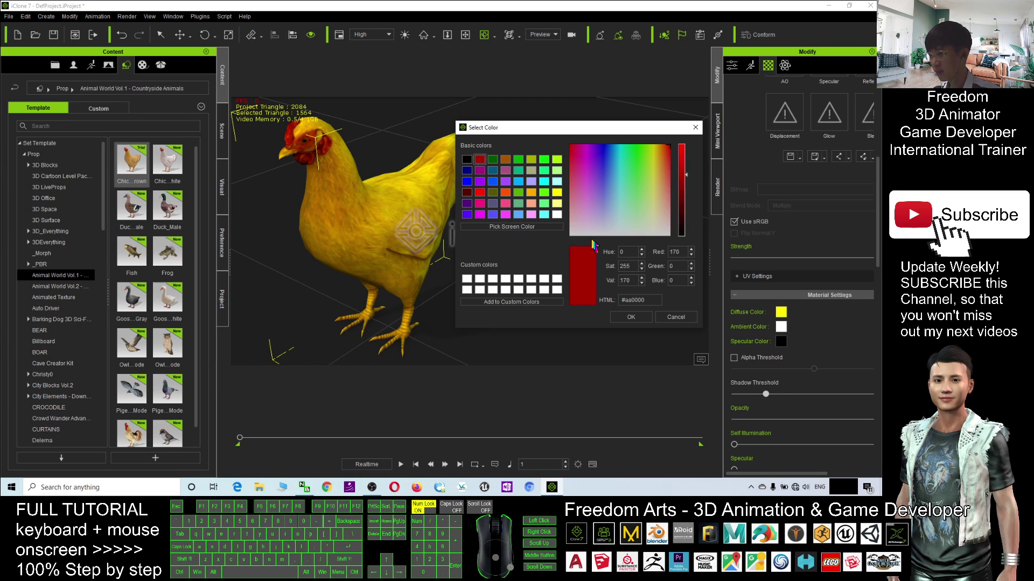
click(630, 316)
Step: Settle on a green diffuse colour for the chicken and confirm it
click(781, 314)
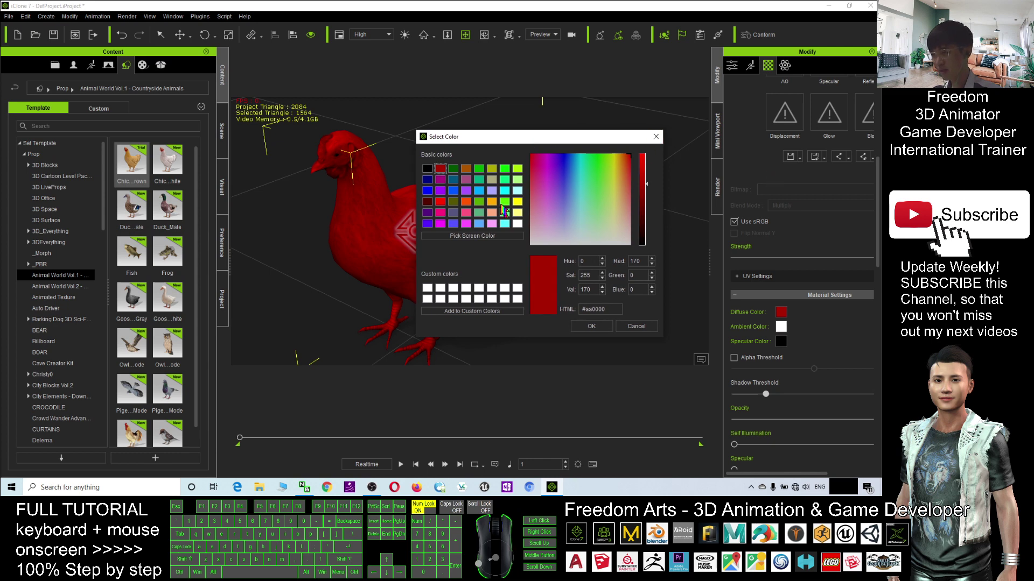
click(491, 224)
click(504, 224)
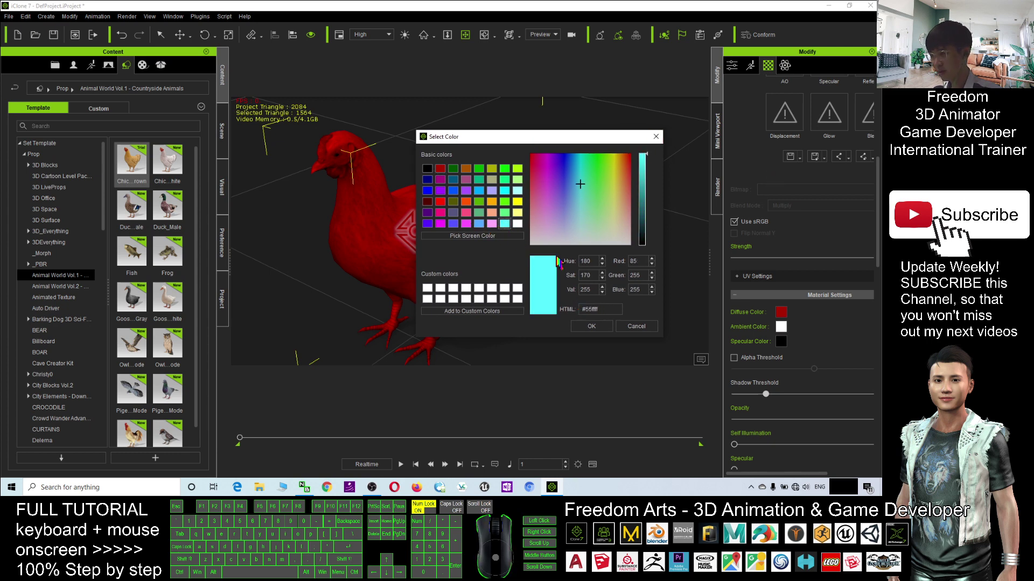
click(591, 325)
scroll(824, 219, up, 5)
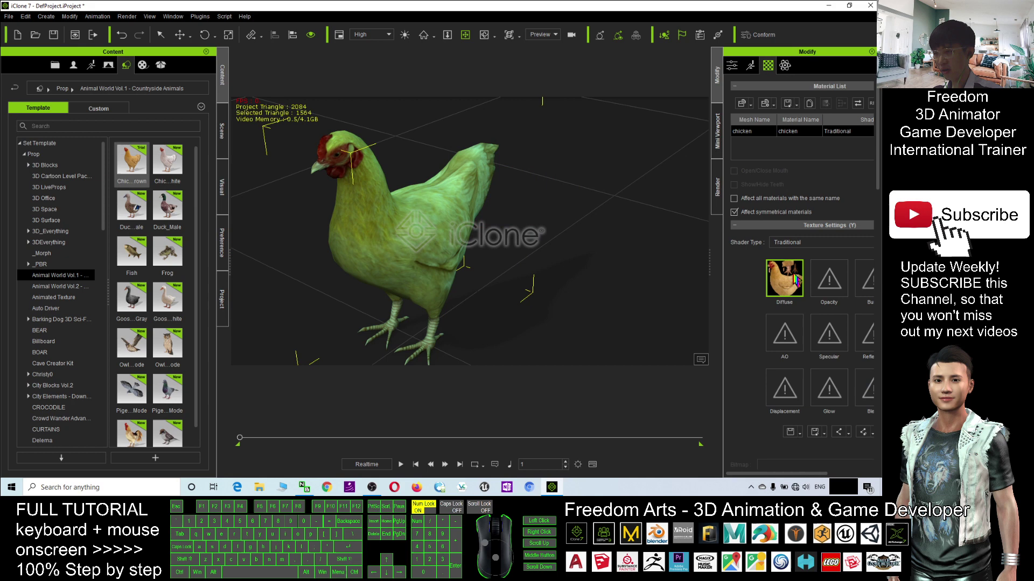
scroll(417, 224, up, 3)
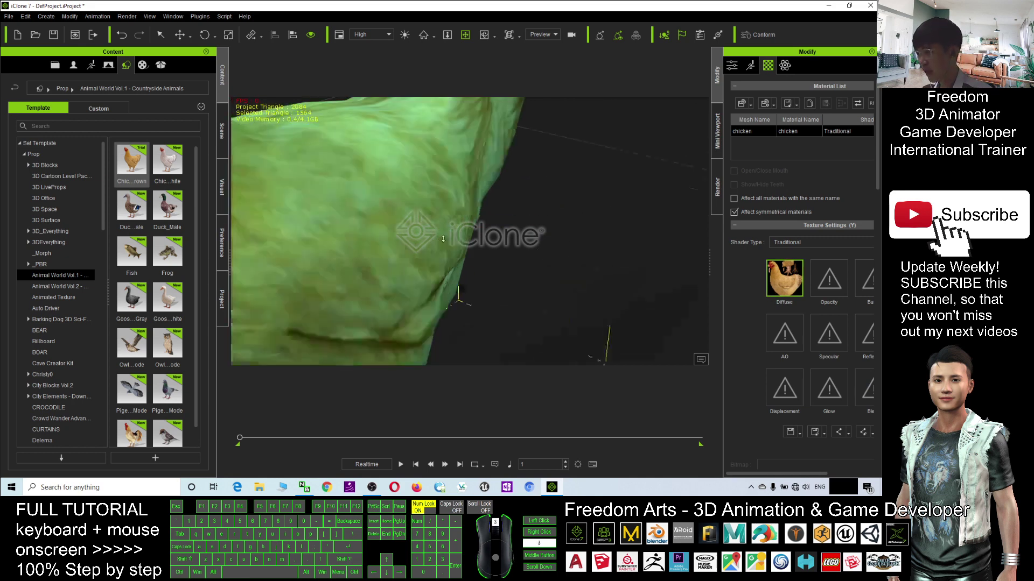
scroll(417, 225, down, 4)
Step: Look over the green chicken in the viewport before browsing avatar templates
click(401, 239)
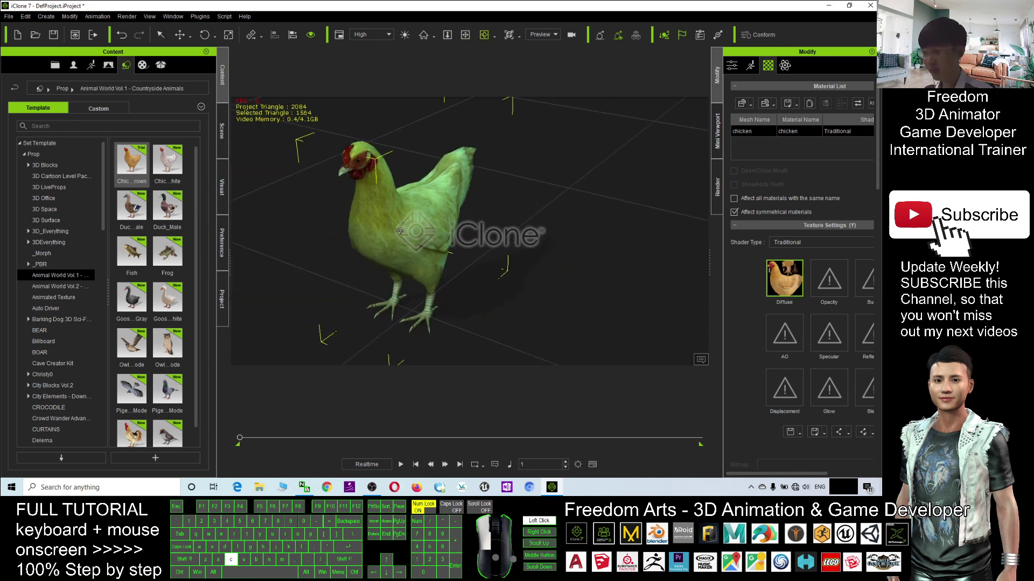
scroll(401, 218, up, 3)
scroll(401, 210, down, 1)
scroll(401, 209, down, 5)
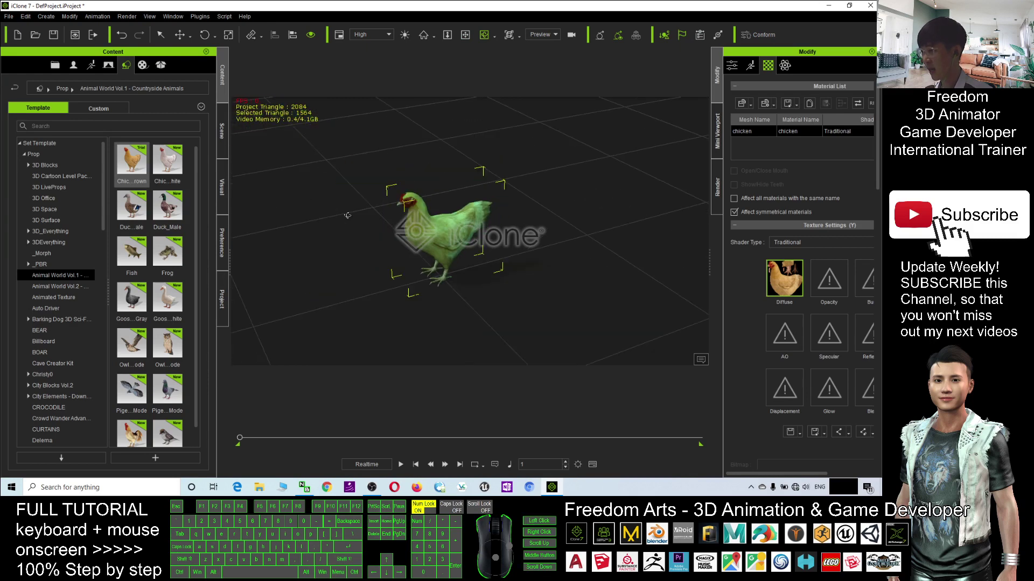
scroll(402, 209, up, 1)
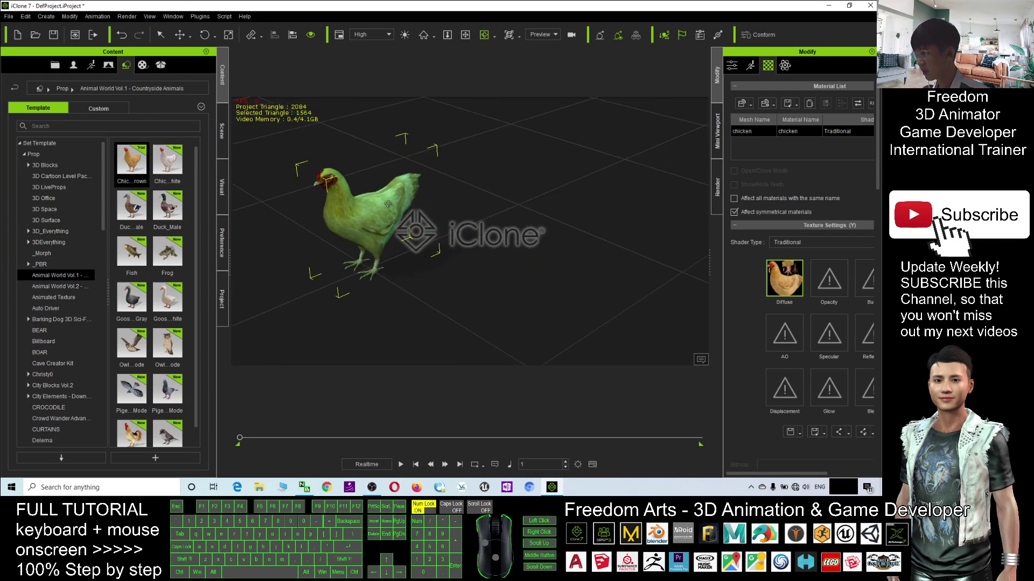
scroll(401, 215, up, 2)
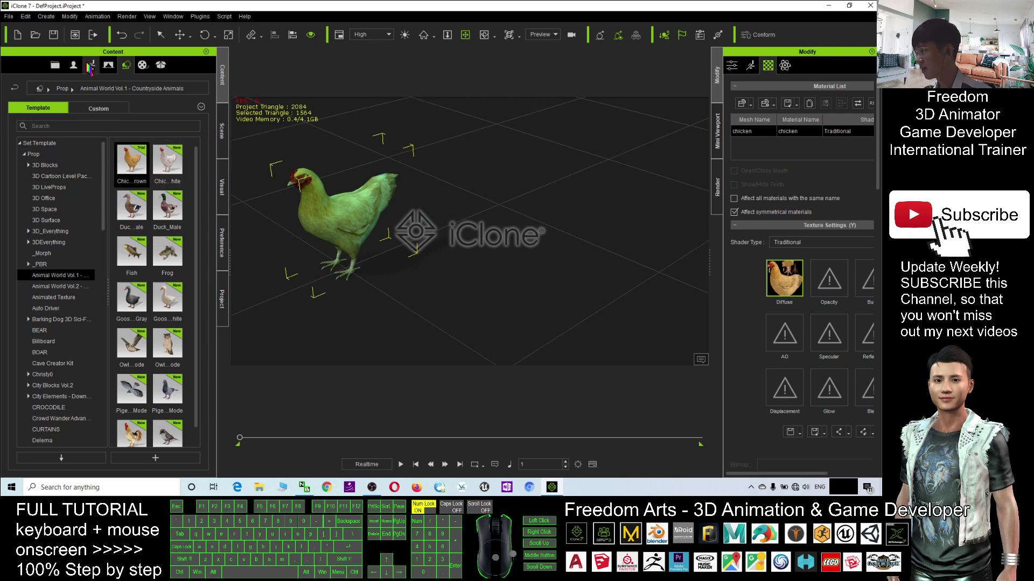
Step: Browse Avatar > 02_G5 Character, add Chuck to the scene, then remove him
click(75, 67)
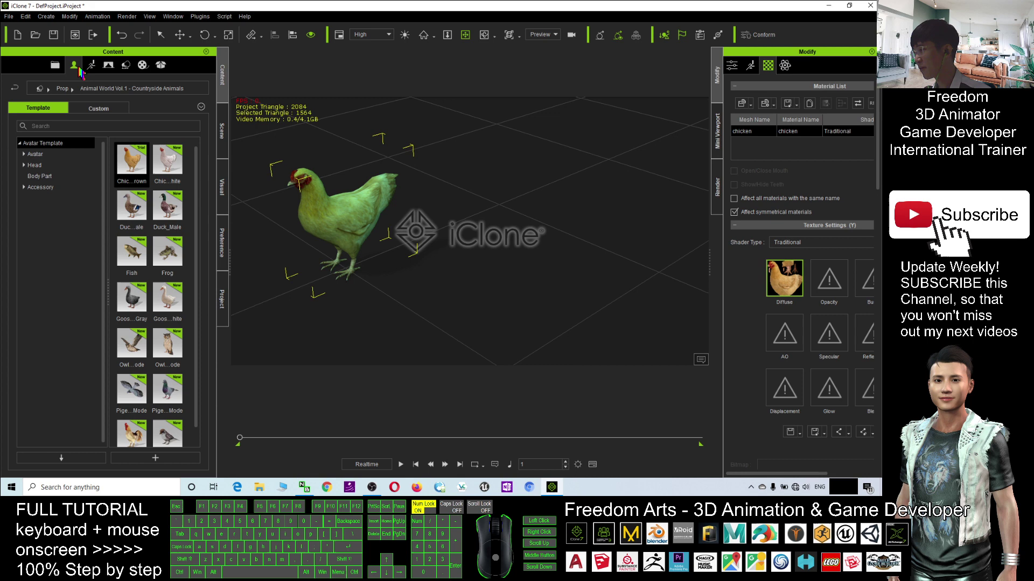
click(38, 155)
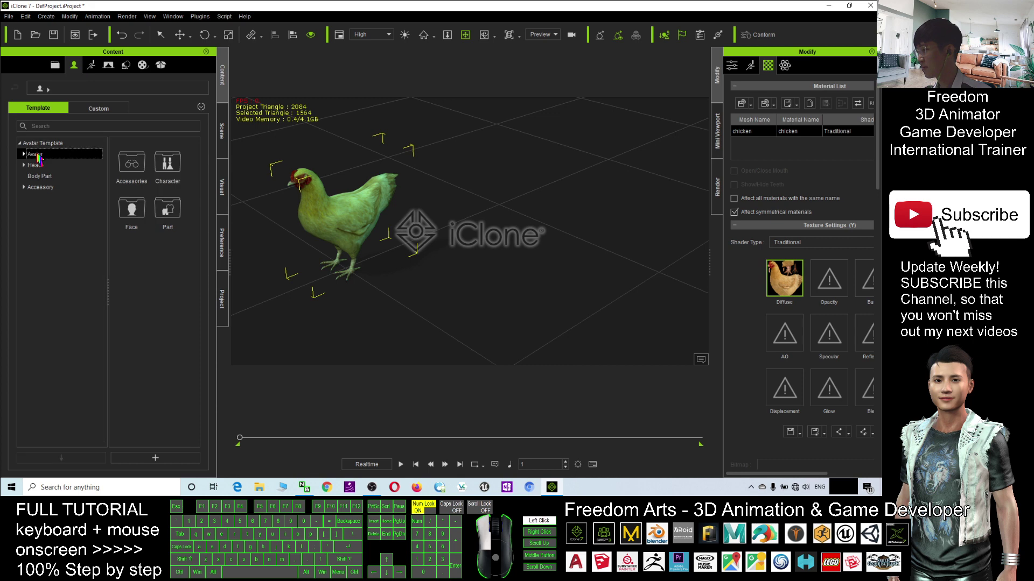
double_click(37, 156)
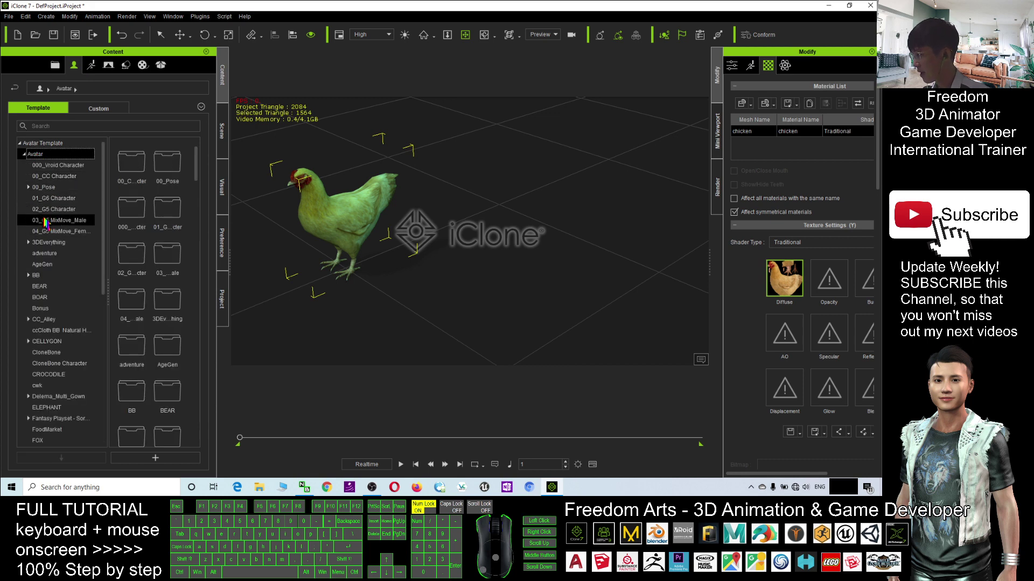
click(54, 209)
mouse_move(132, 161)
mouse_down()
mouse_move(569, 282)
mouse_move(412, 308)
mouse_up()
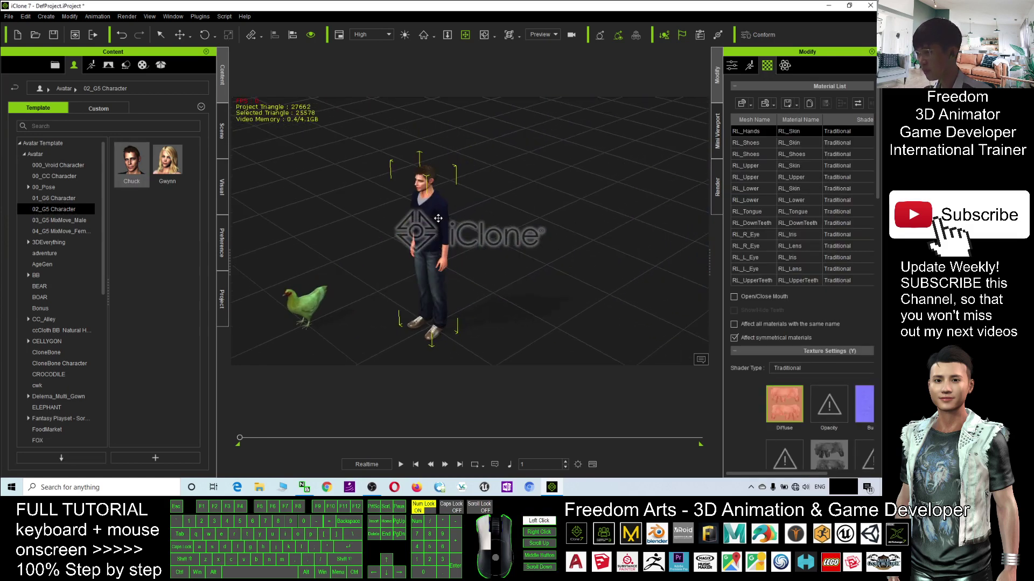
key(Delete)
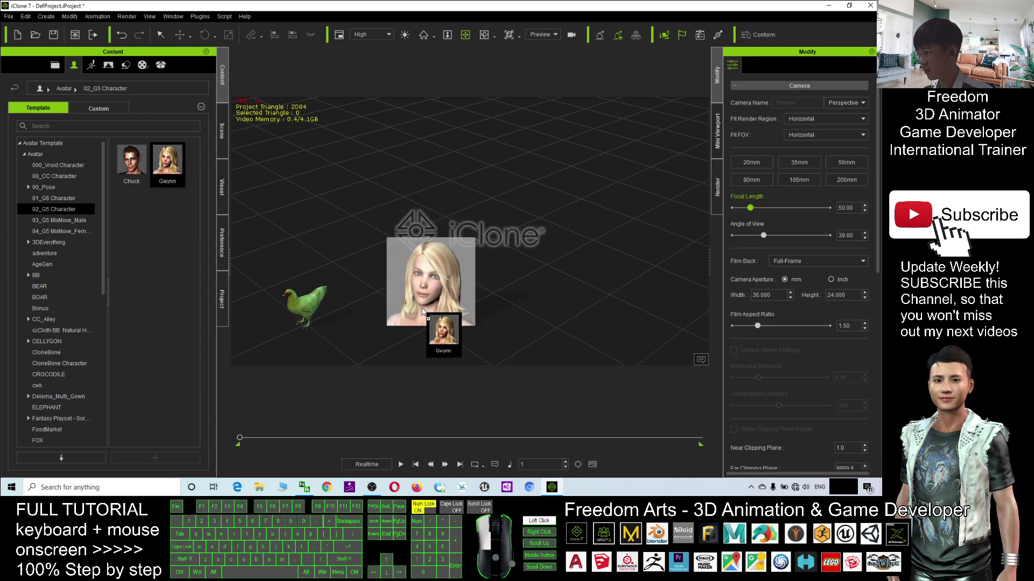
Step: Add the Gwynn character, delete the chicken, and select Gwynn
drag(167, 162, 428, 319)
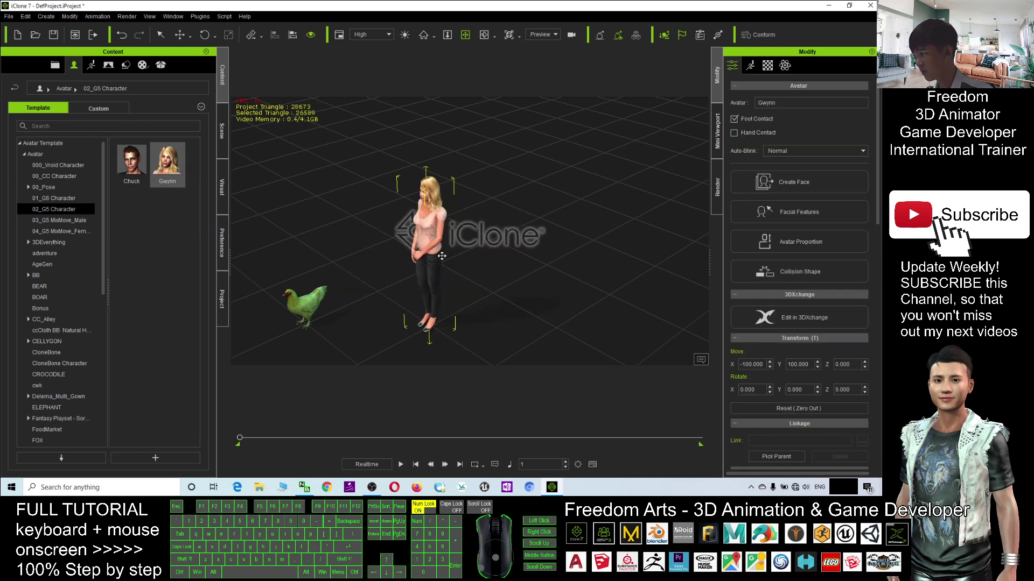
scroll(414, 224, up, 2)
scroll(414, 224, up, 2)
scroll(415, 224, down, 2)
scroll(415, 224, down, 2)
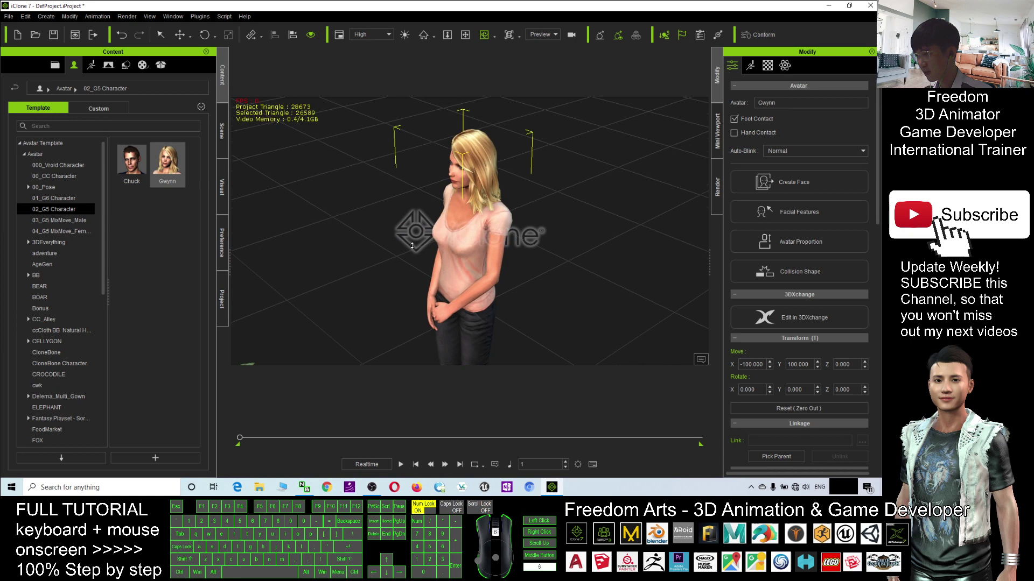
click(307, 339)
key(Delete)
scroll(438, 226, up, 2)
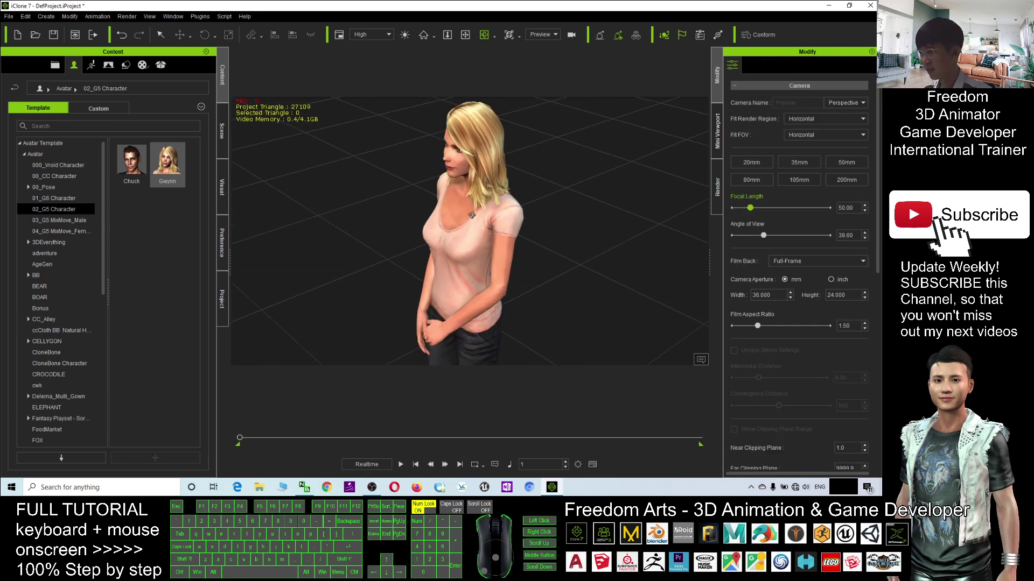
scroll(438, 225, up, 2)
scroll(438, 225, up, 2)
scroll(439, 225, down, 2)
scroll(403, 231, down, 2)
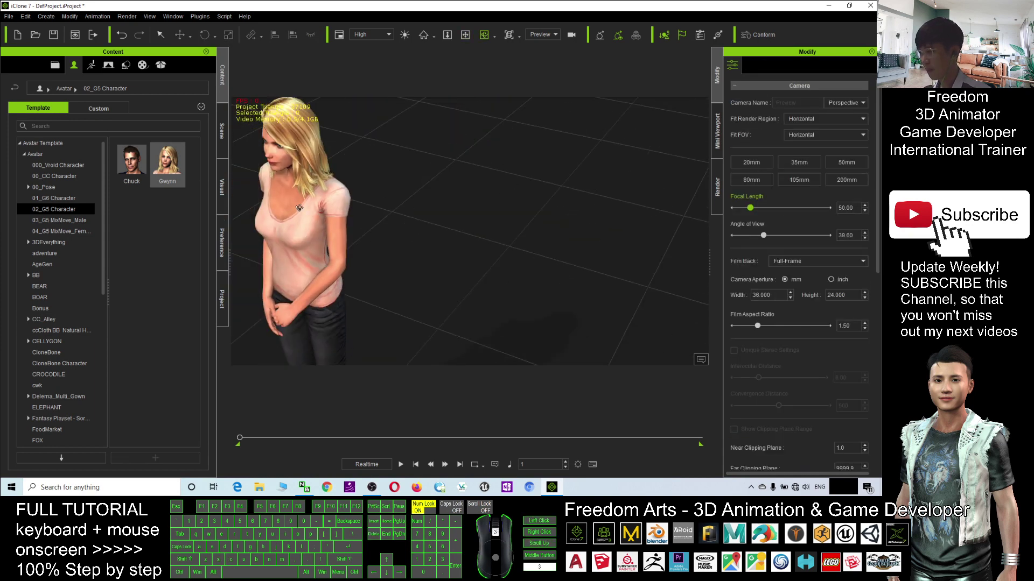
scroll(355, 236, down, 2)
click(355, 236)
Step: Centre Gwynn and browse her Material List in the Modify panel
drag(355, 236, 424, 230)
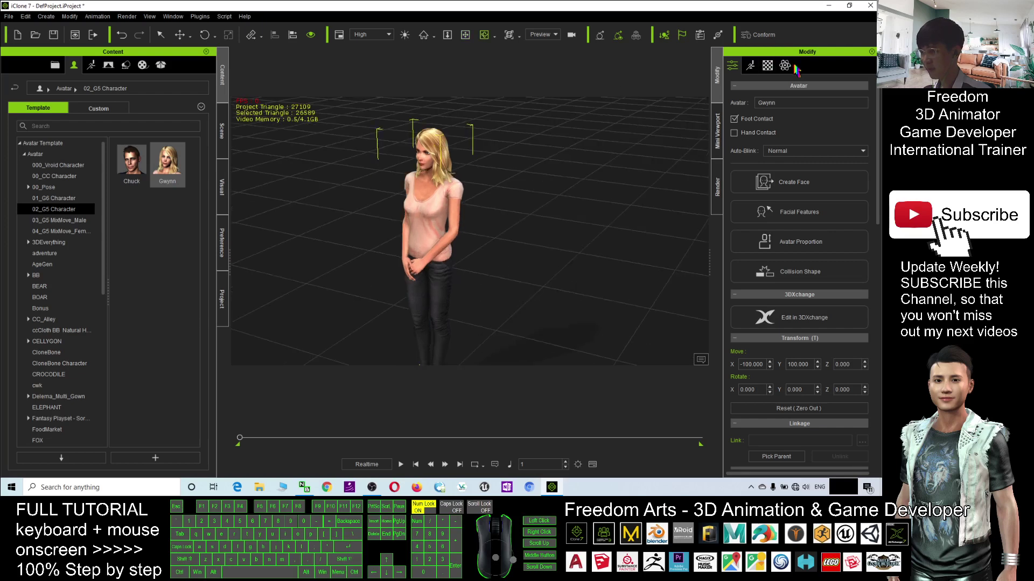
click(768, 65)
drag(765, 142, 757, 252)
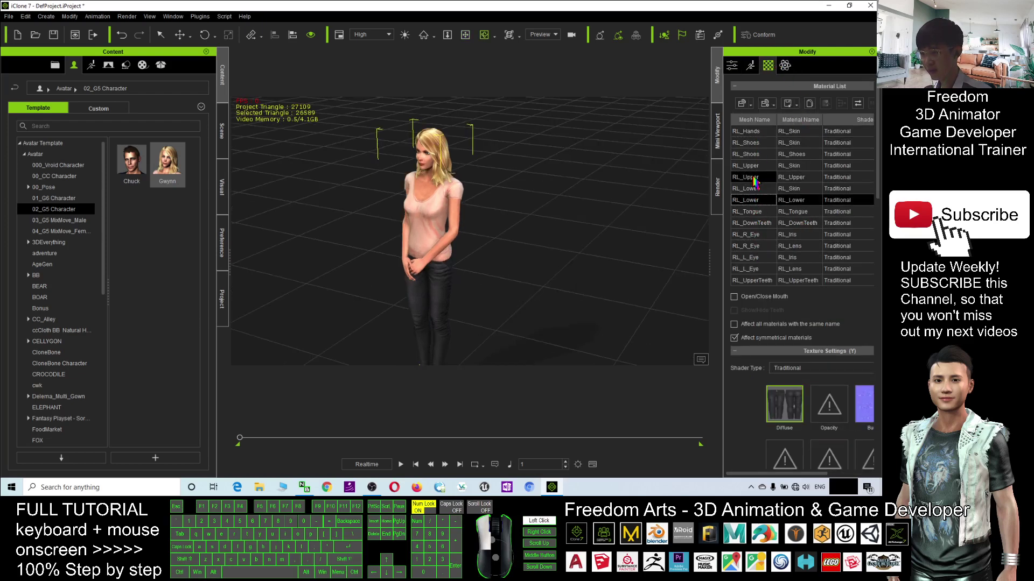
drag(756, 252, 756, 142)
scroll(806, 369, down, 3)
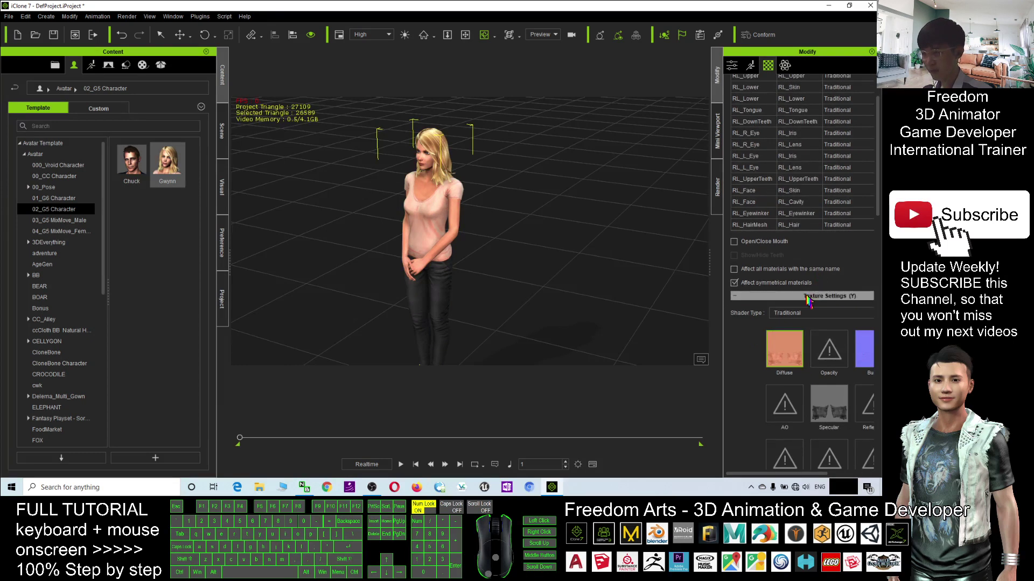
scroll(802, 196, up, 3)
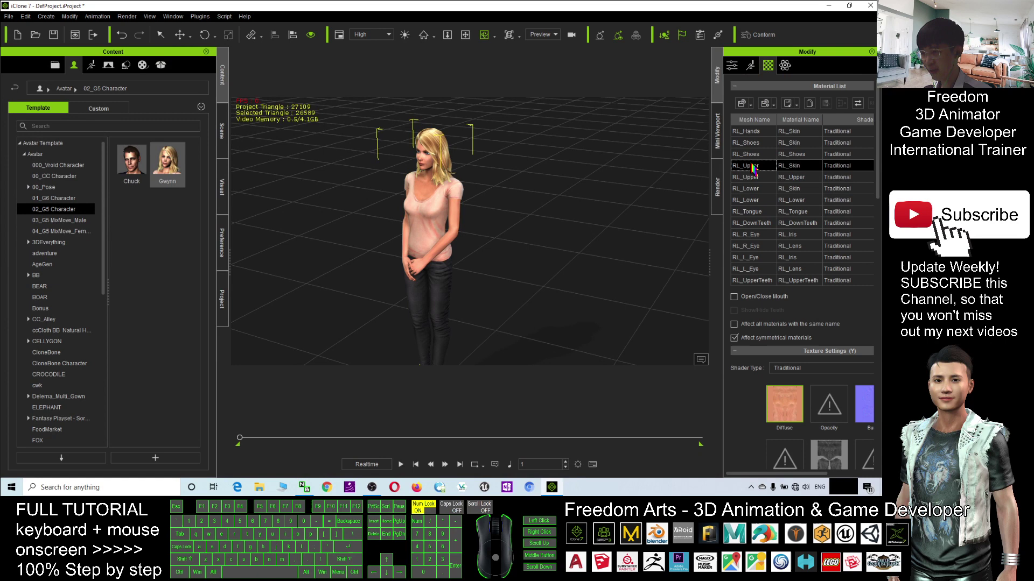
Step: Check the shoes, upper clothing and pants materials, then pick the RL_Face skin material
click(755, 153)
key(f)
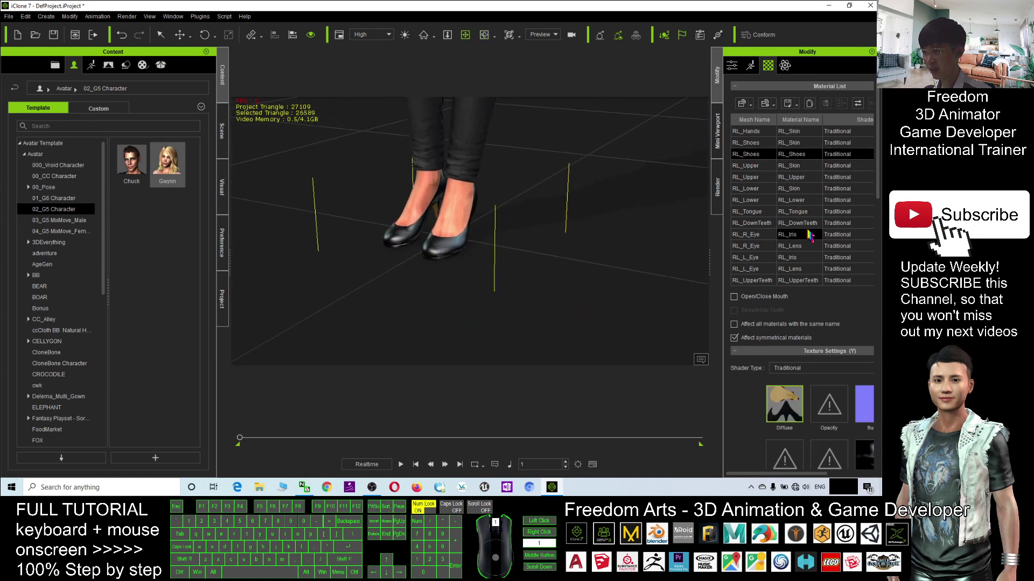
click(757, 176)
click(755, 200)
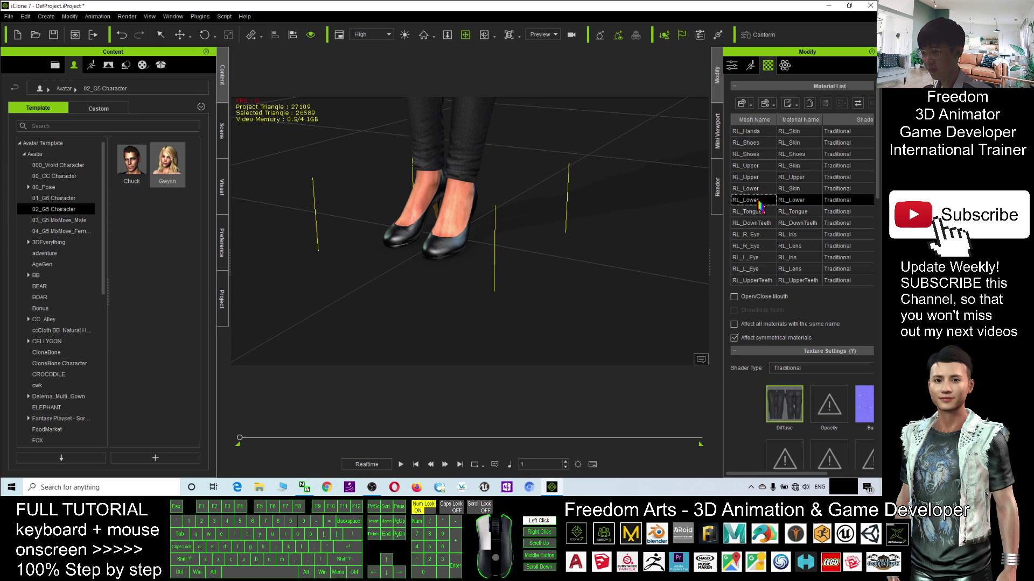
scroll(767, 242, down, 3)
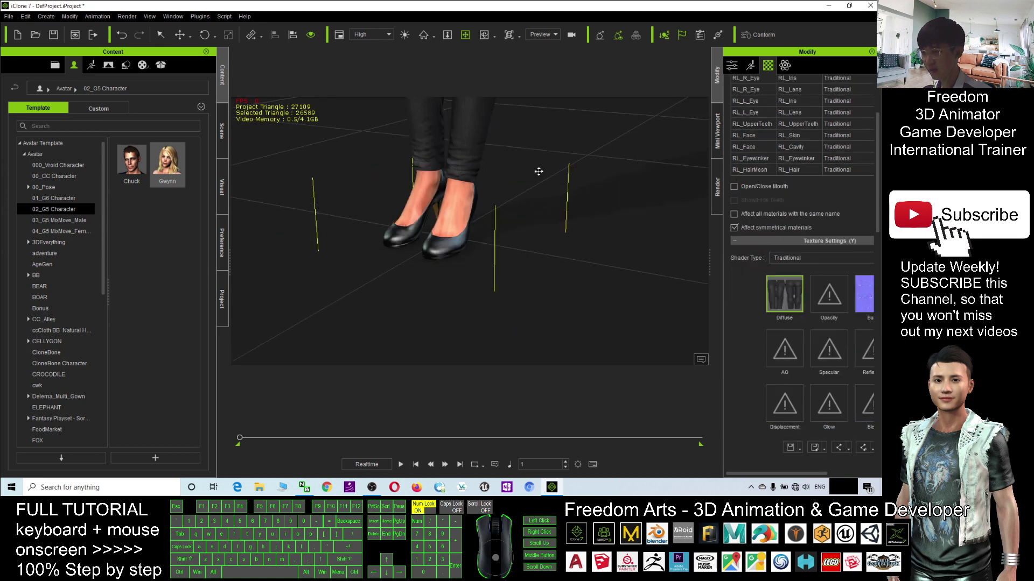
middle_drag(535, 166, 533, 243)
scroll(533, 243, down, 5)
click(470, 125)
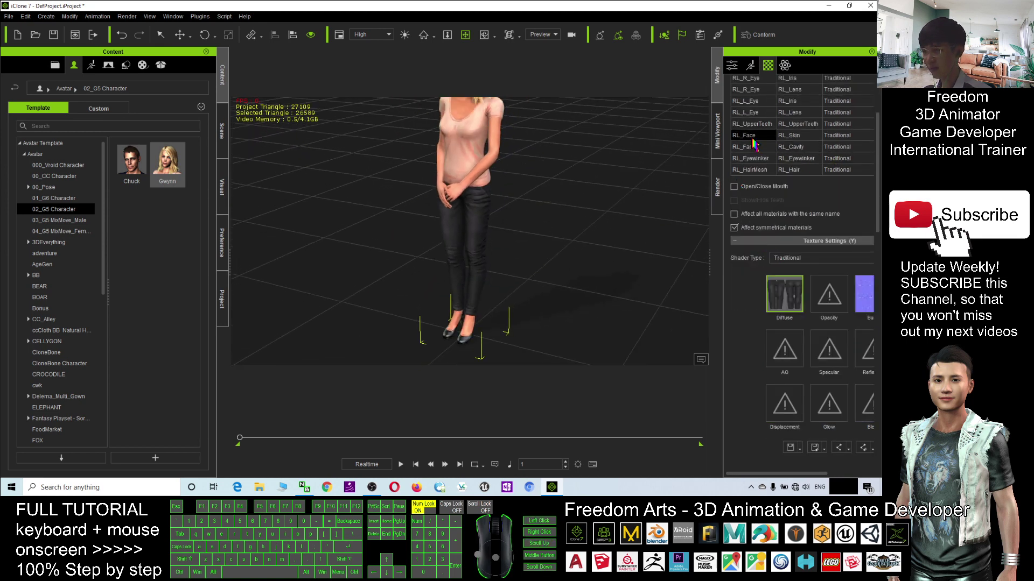
drag(544, 237, 549, 262)
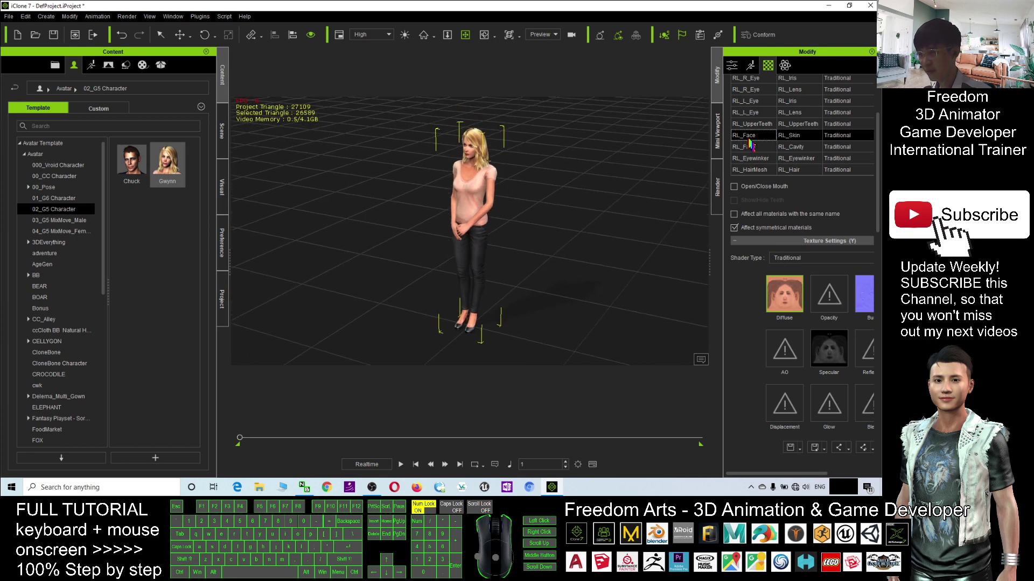
drag(884, 169, 878, 266)
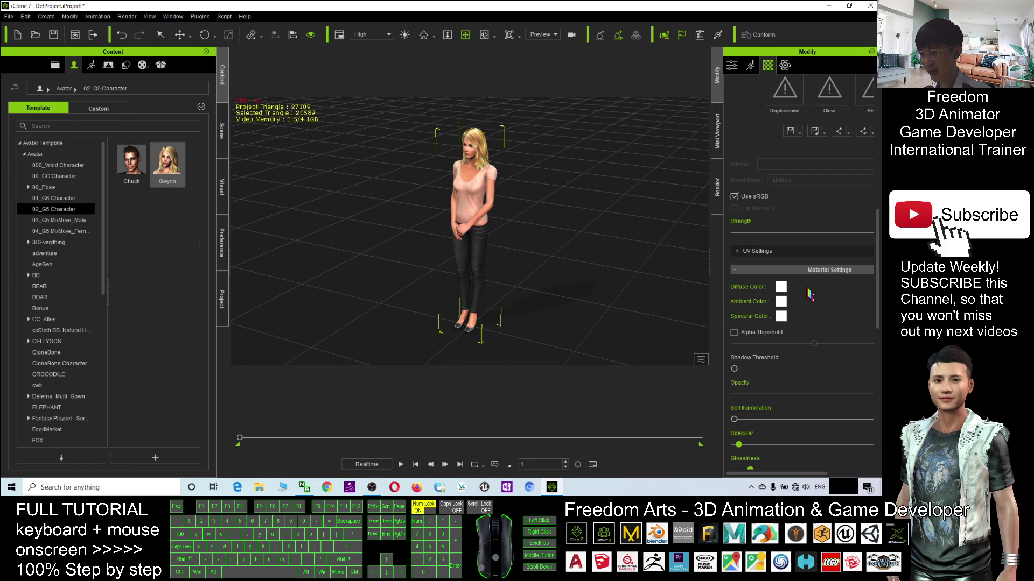
click(780, 287)
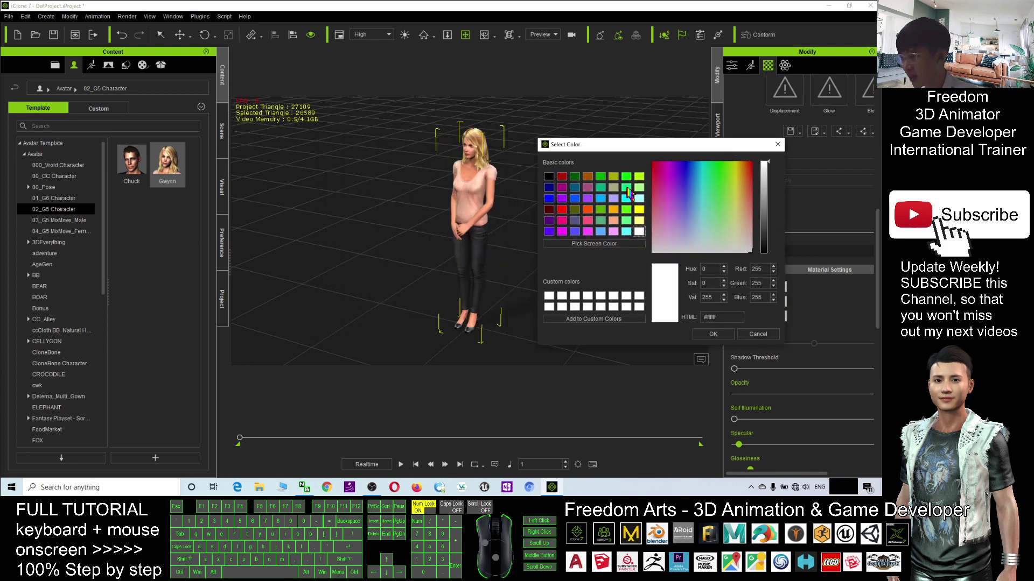
click(626, 188)
click(713, 333)
scroll(477, 255, up, 2)
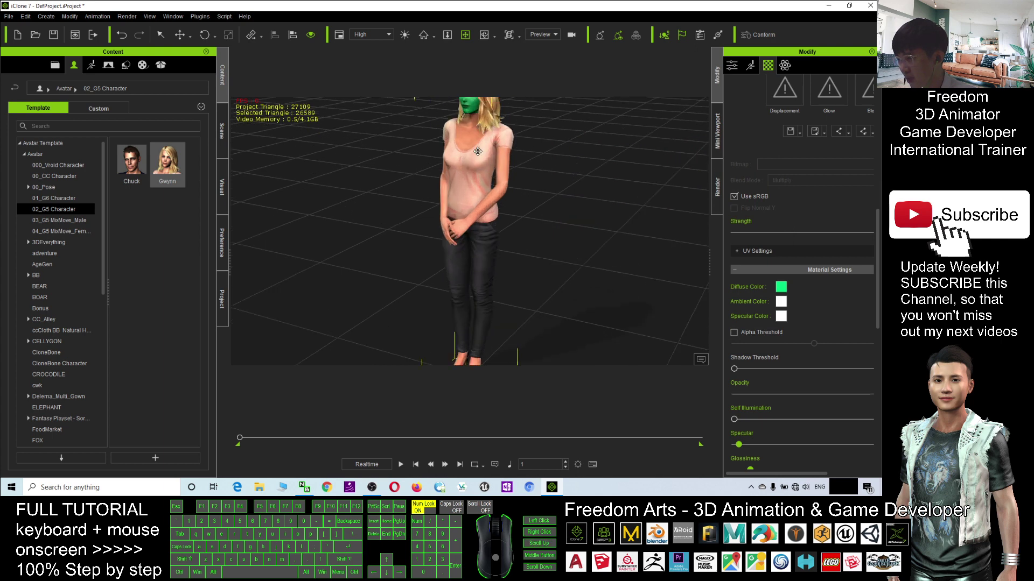
scroll(477, 256, up, 4)
drag(476, 255, 502, 223)
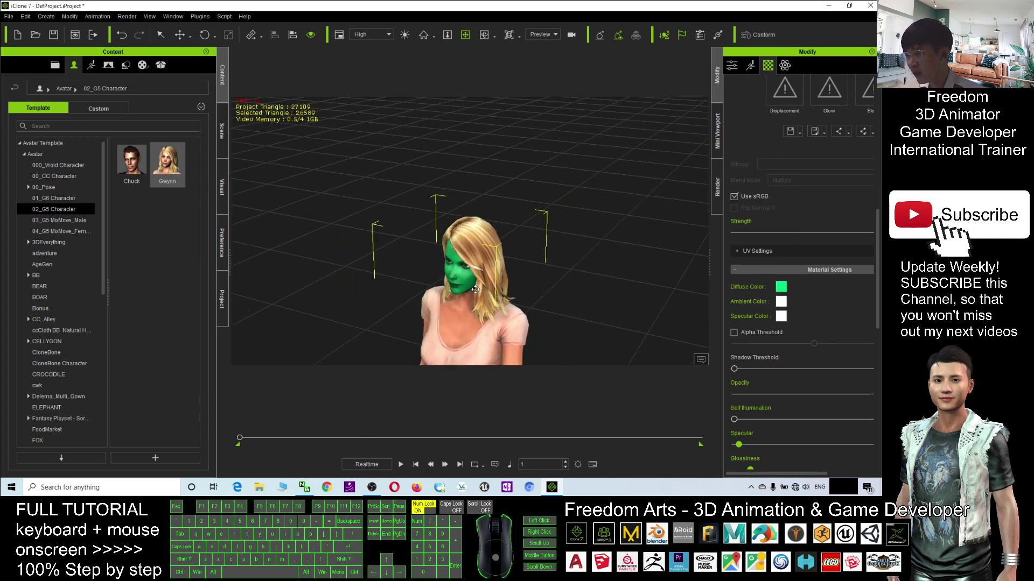
scroll(777, 256, up, 1)
scroll(777, 256, up, 2)
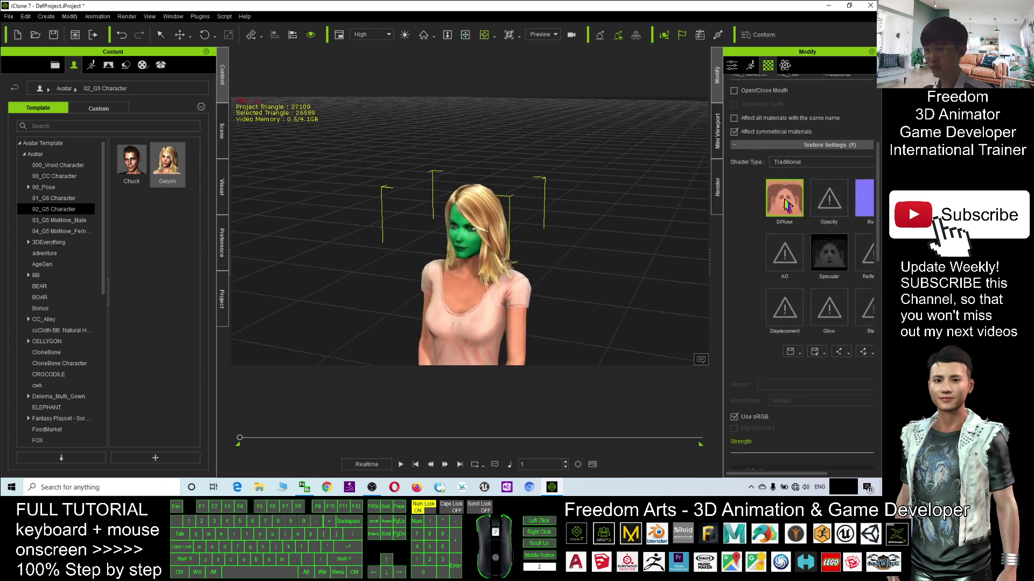
scroll(777, 256, up, 1)
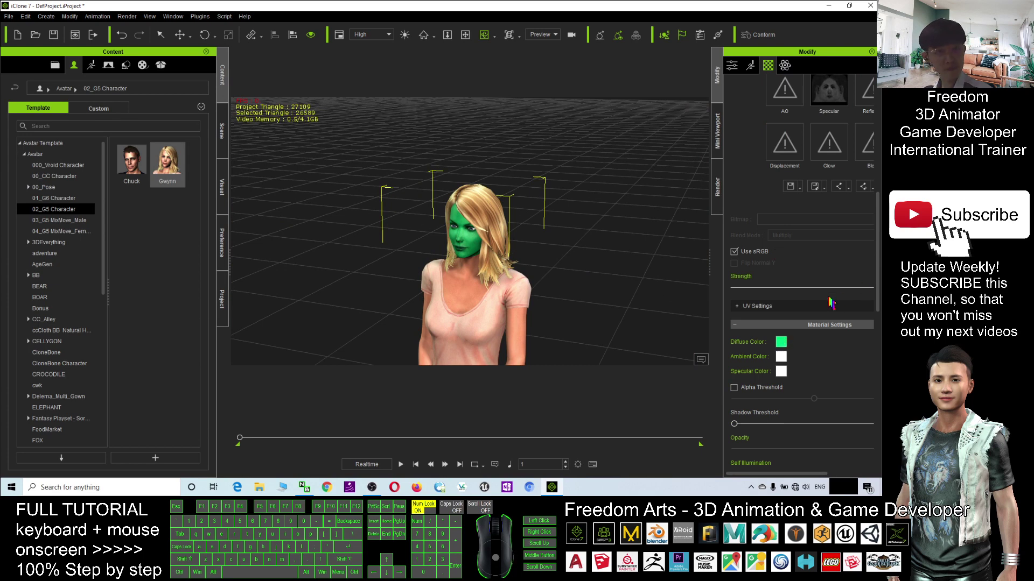
scroll(823, 154, up, 5)
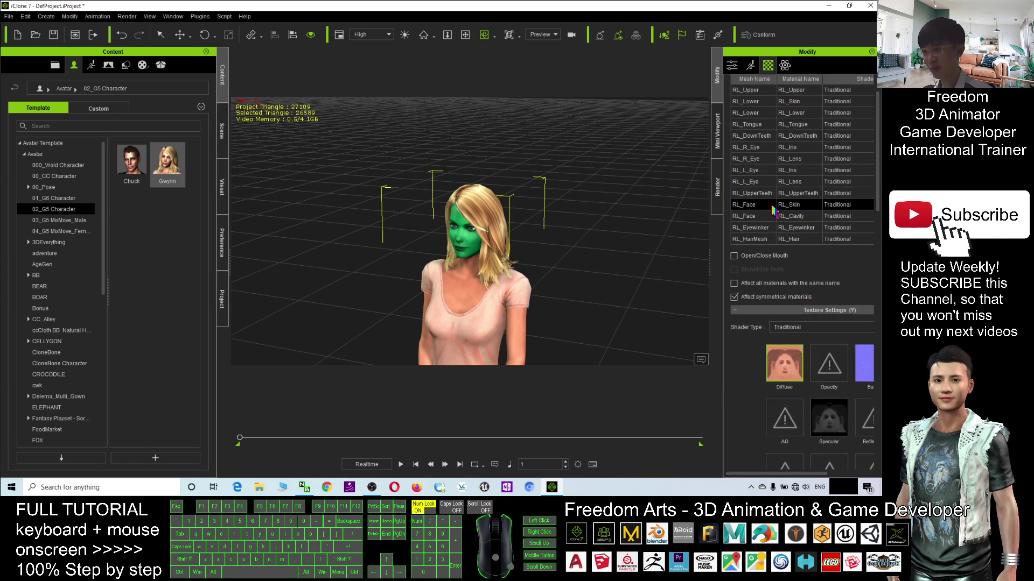
scroll(779, 227, down, 3)
scroll(784, 232, down, 2)
scroll(508, 289, down, 2)
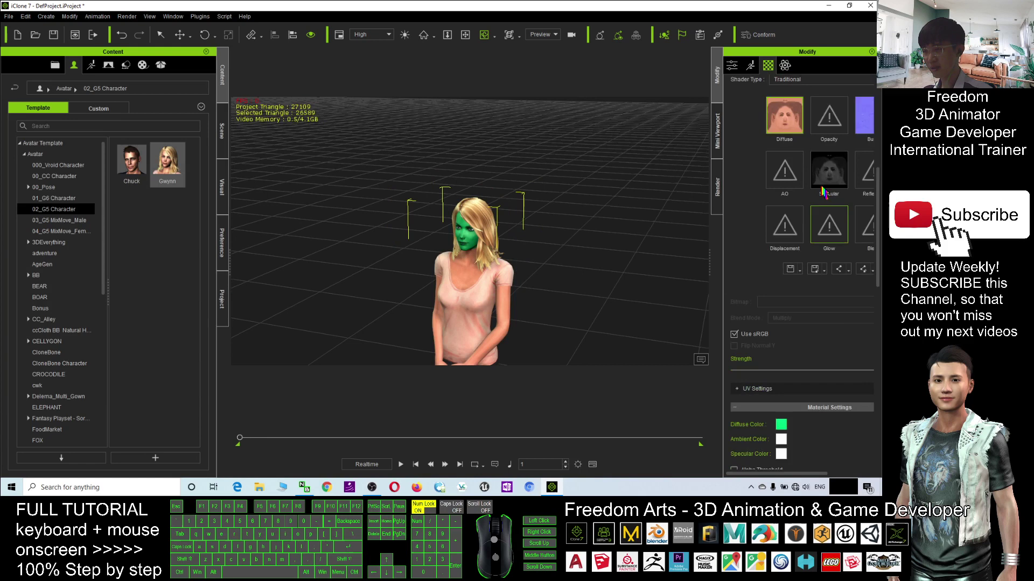
scroll(768, 201, up, 3)
scroll(764, 162, up, 2)
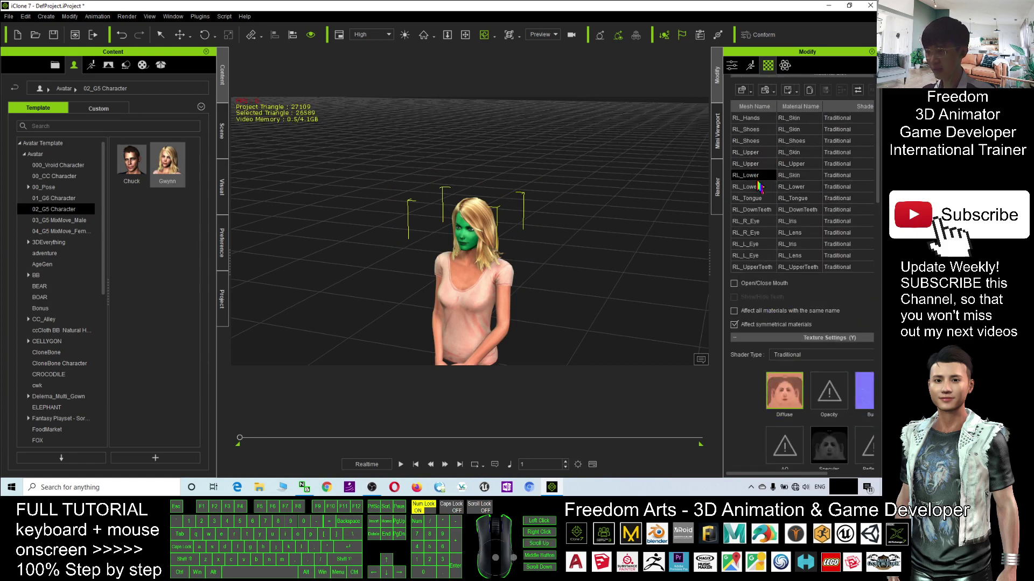
scroll(775, 177, down, 2)
Step: Check the eye and RL_Face rows, then select Gwynn's hair with its Attribute settings
click(775, 188)
scroll(779, 189, up, 2)
scroll(780, 188, up, 1)
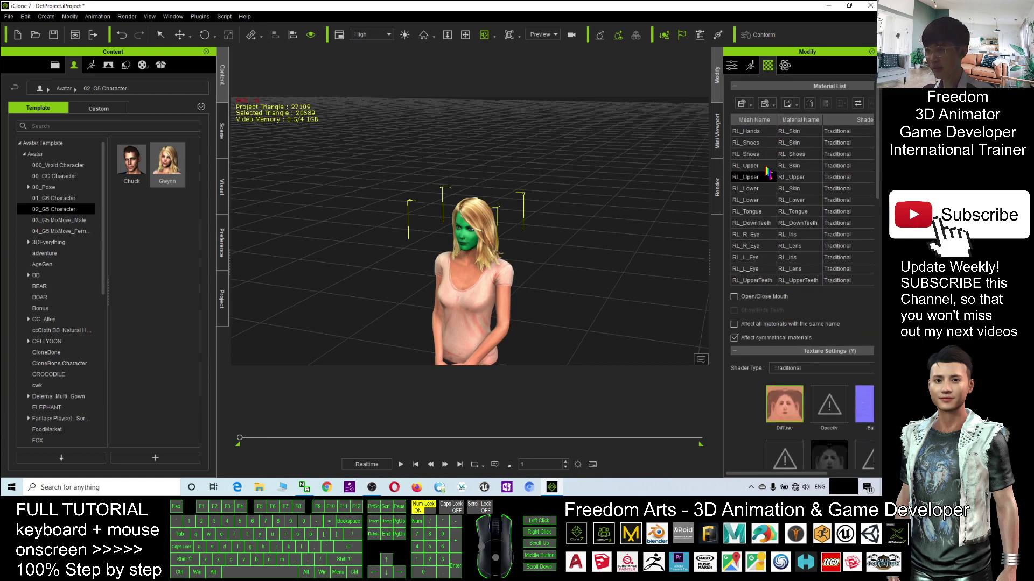
click(778, 222)
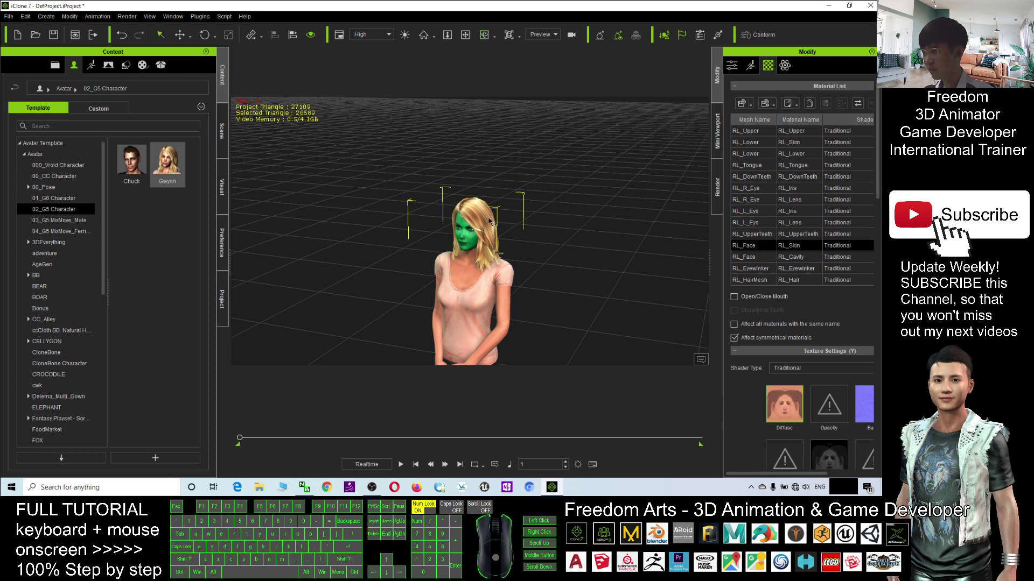
click(489, 223)
click(490, 223)
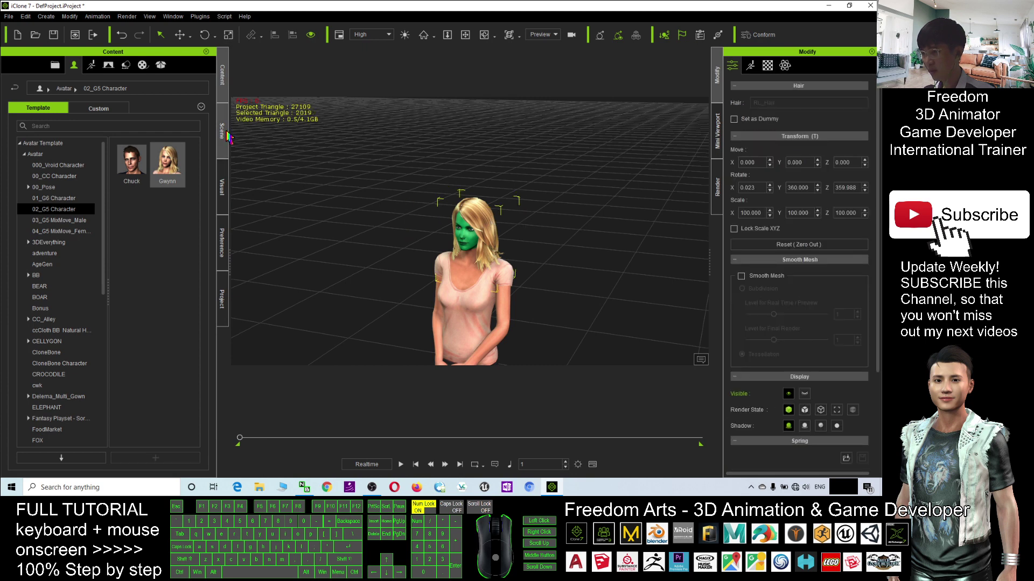
Step: Show the hair's material settings and select the avatar in the Scene list
click(768, 65)
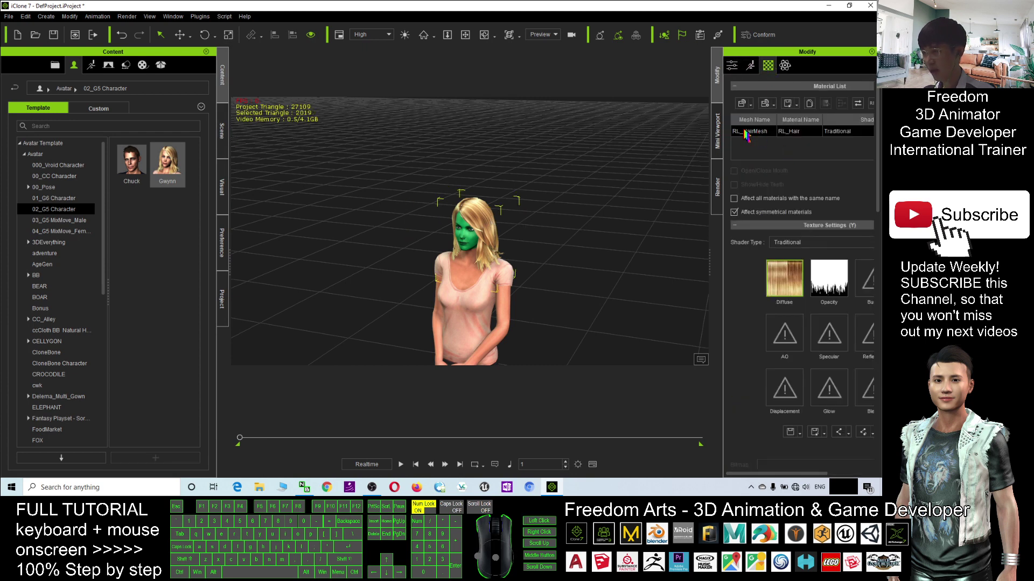
click(223, 133)
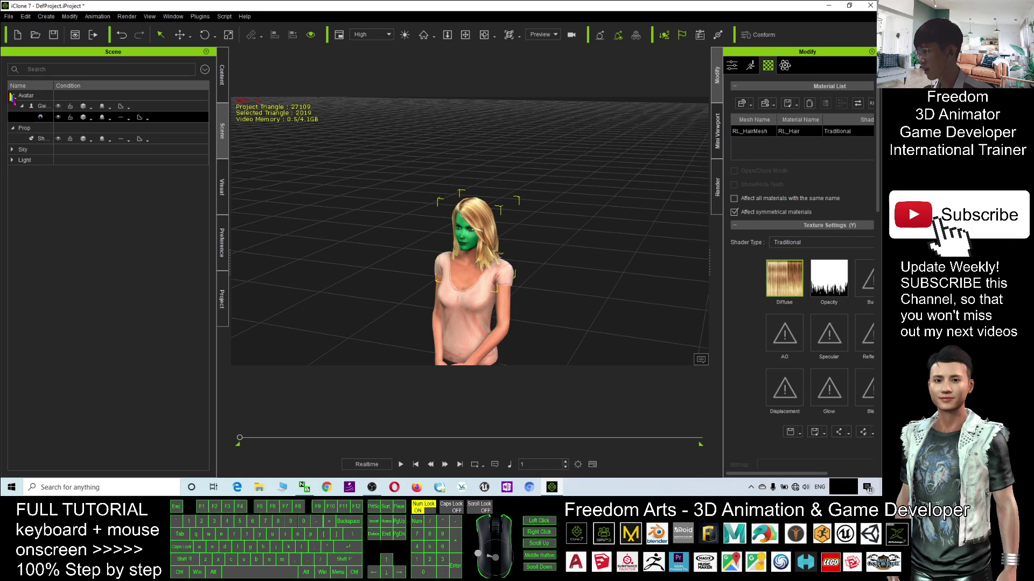
drag(53, 85, 136, 86)
click(47, 107)
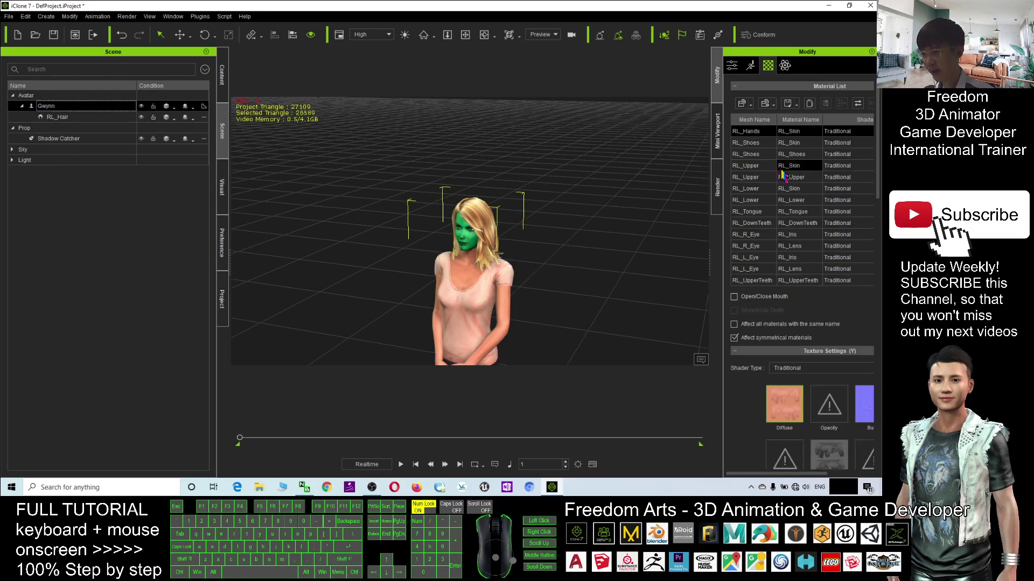
Step: Pick the RL_HairMesh material in the Material List after RL_L_Eye
click(760, 234)
scroll(760, 231, down, 3)
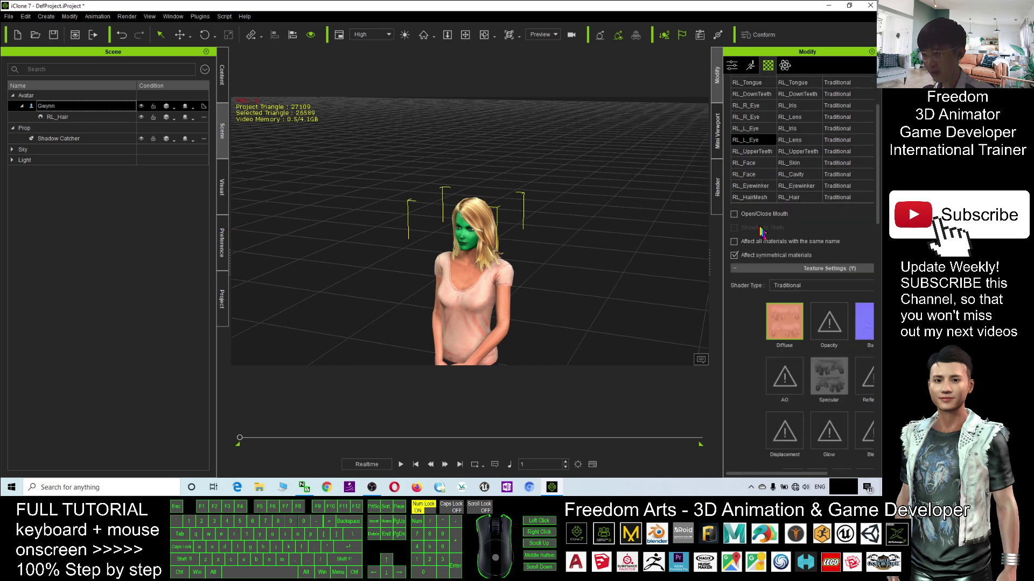
click(759, 197)
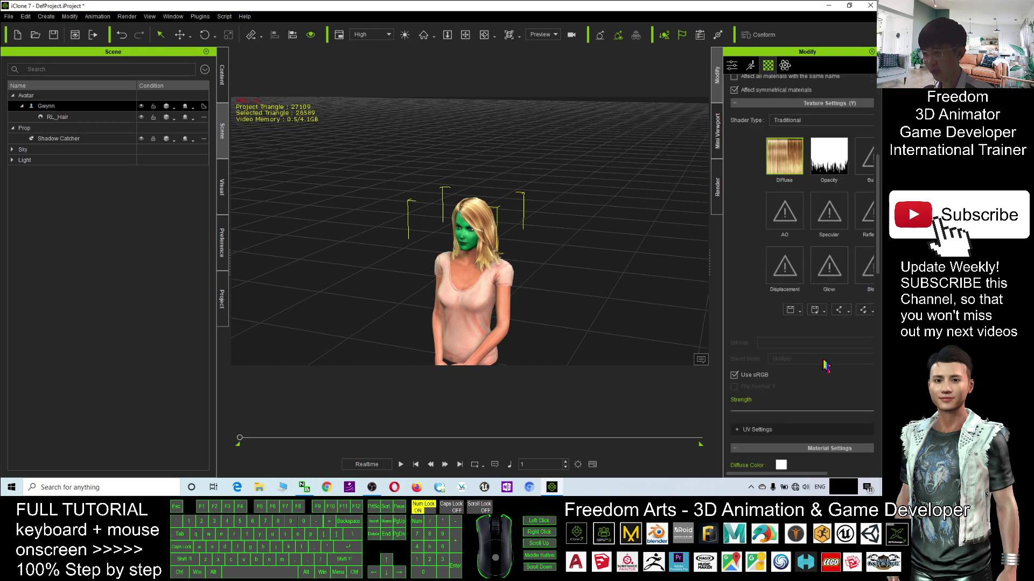
scroll(826, 366, down, 3)
Step: Try brown then blue as the hair's diffuse colour
click(781, 300)
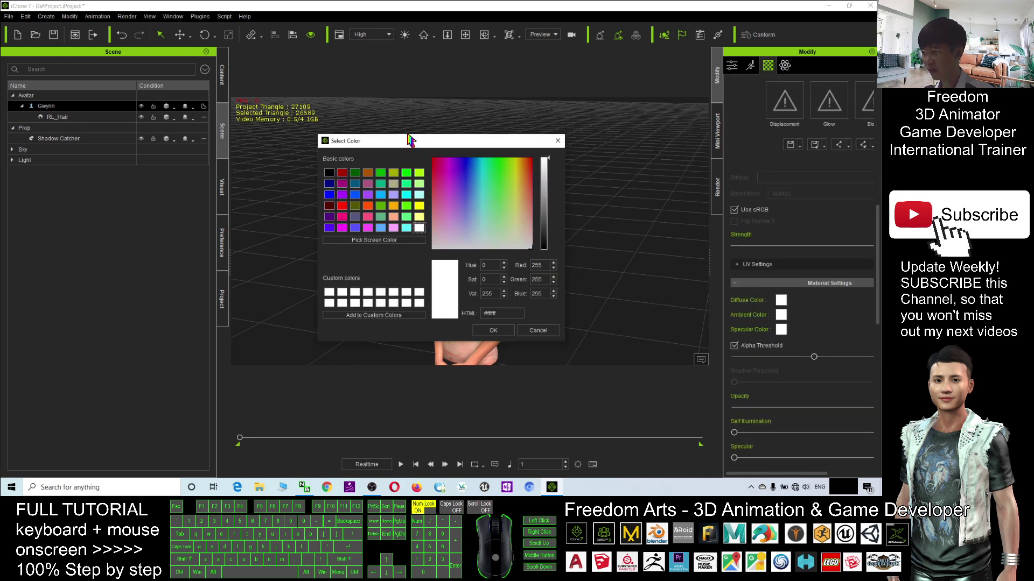
drag(409, 141, 621, 142)
click(579, 173)
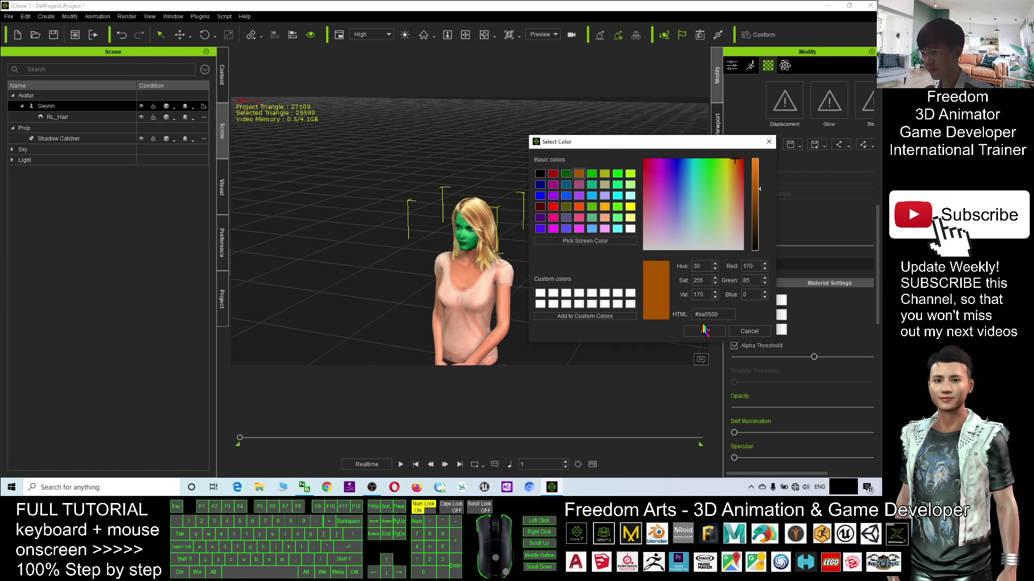
click(705, 330)
click(781, 301)
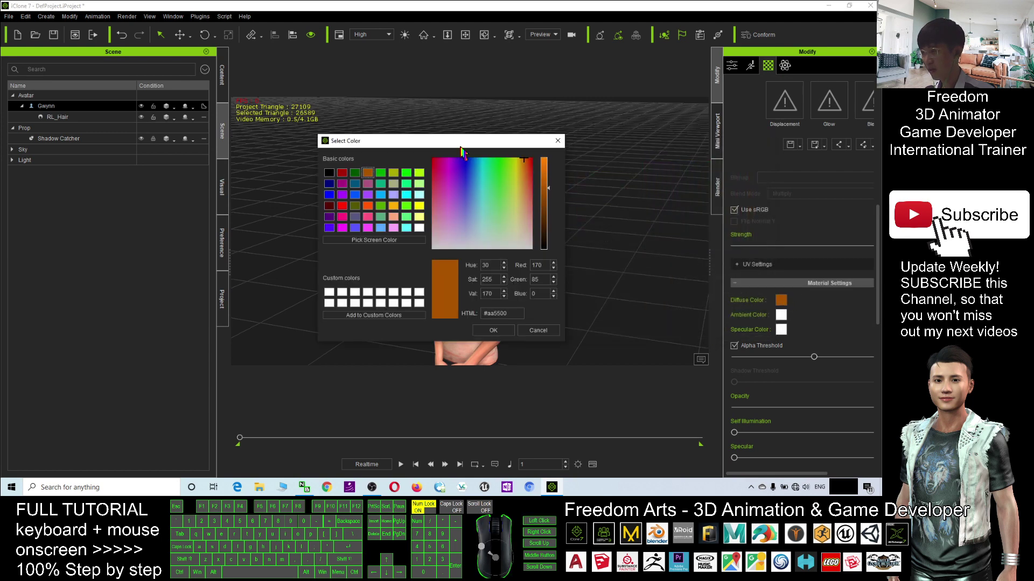
drag(463, 143, 686, 136)
click(553, 187)
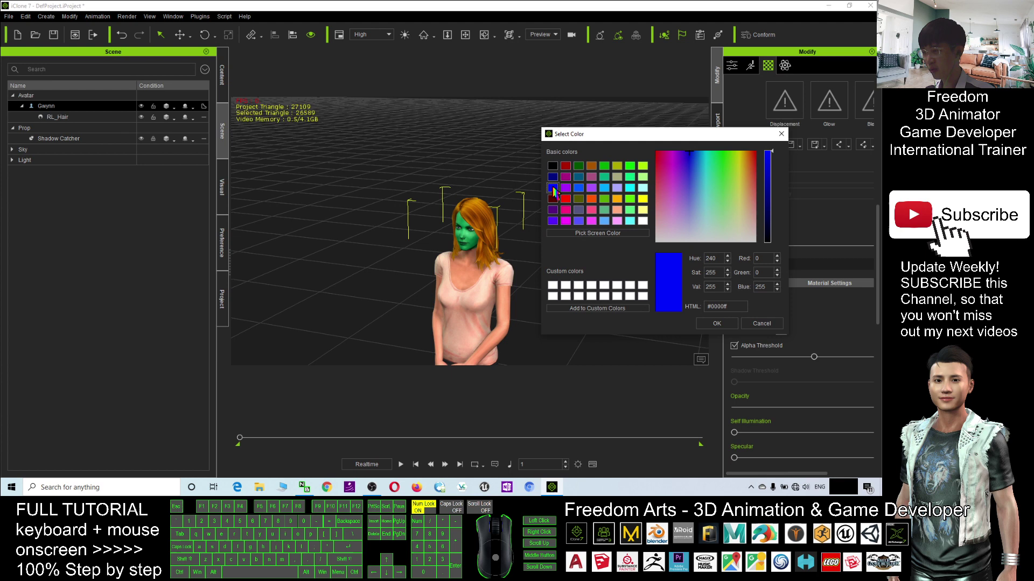
click(716, 323)
scroll(525, 208, up, 5)
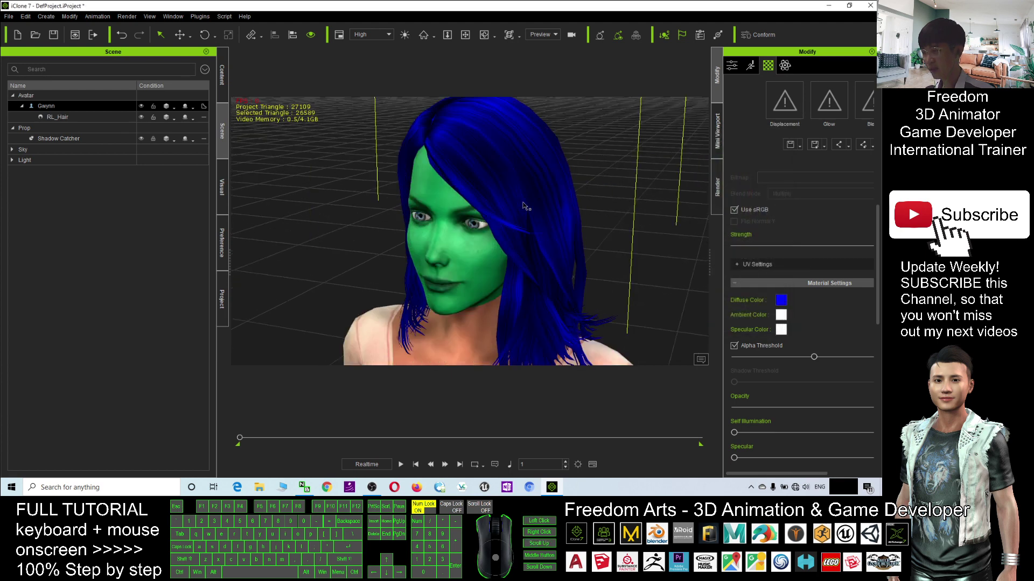
Step: Set the hair's diffuse colour to hot pink and reframe the whole avatar
click(781, 301)
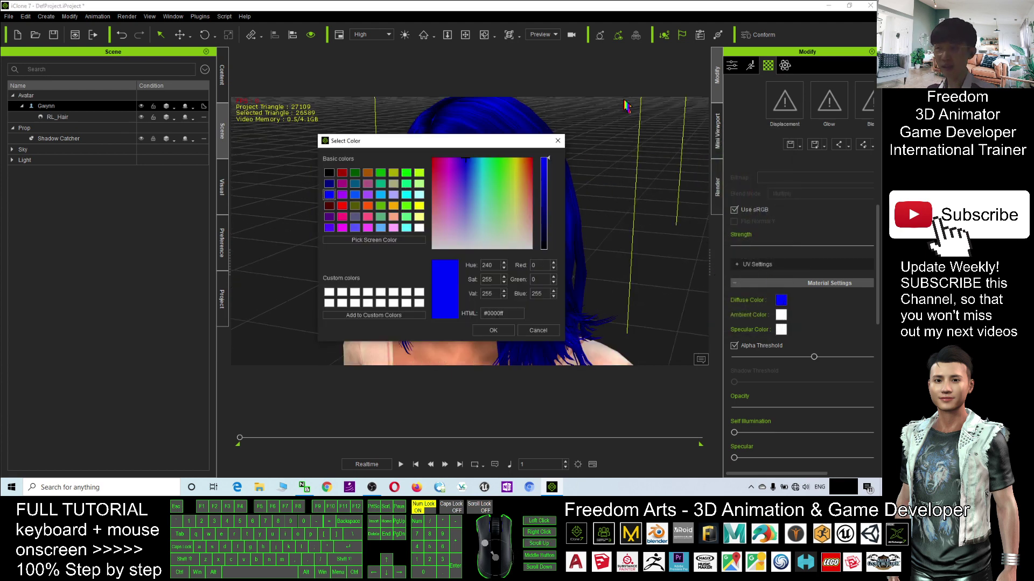
mouse_move(478, 145)
mouse_down()
mouse_move(585, 150)
mouse_move(658, 96)
mouse_up()
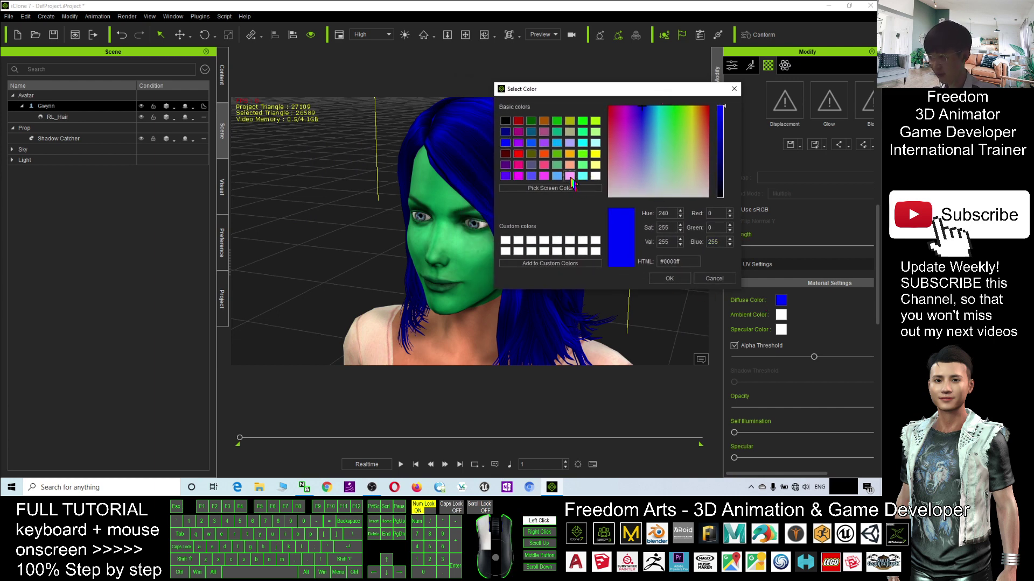
click(569, 176)
click(668, 278)
scroll(613, 265, down, 10)
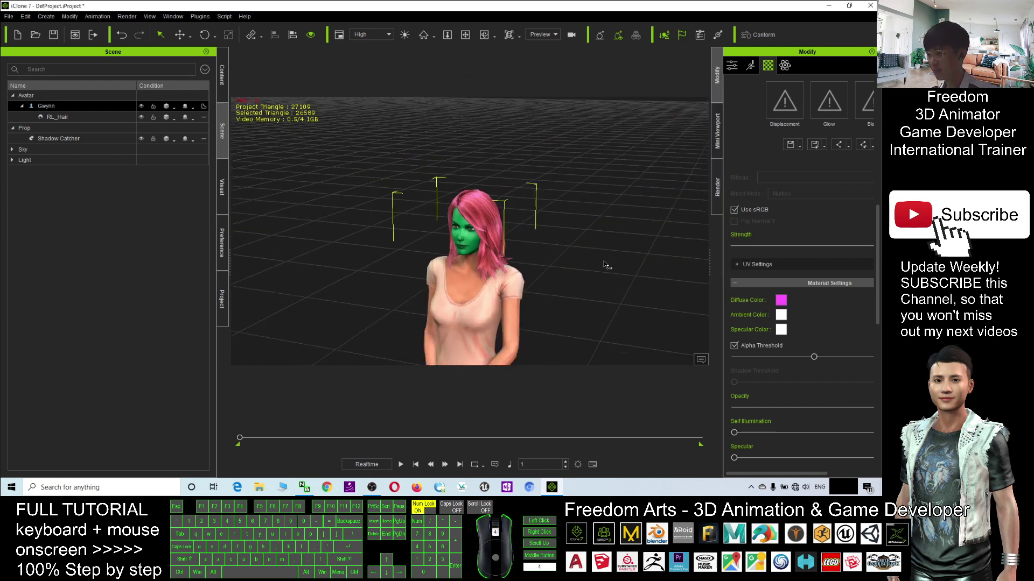
scroll(548, 201, up, 5)
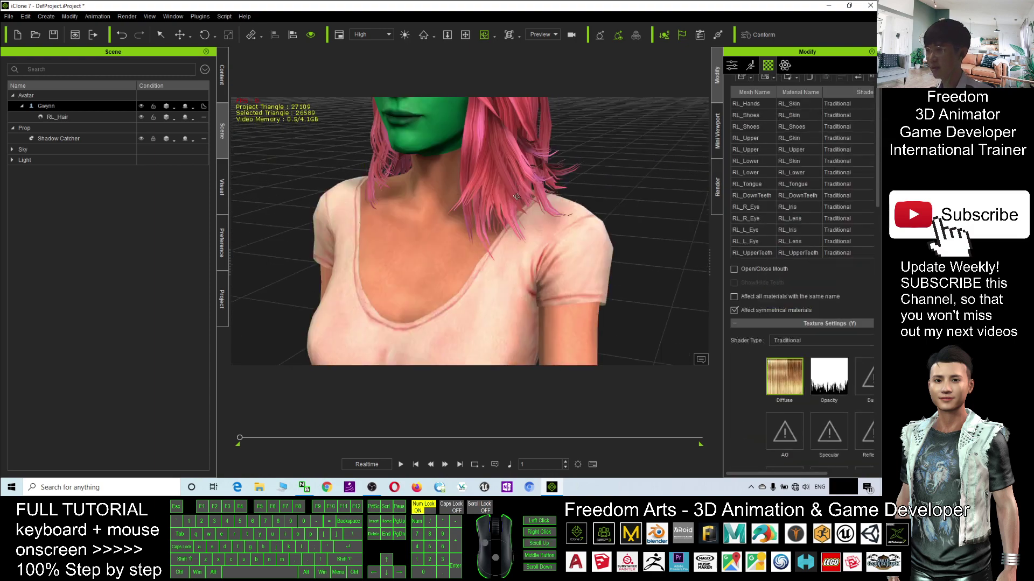
scroll(542, 219, down, 6)
scroll(533, 234, down, 3)
scroll(524, 248, up, 3)
drag(524, 250, 480, 229)
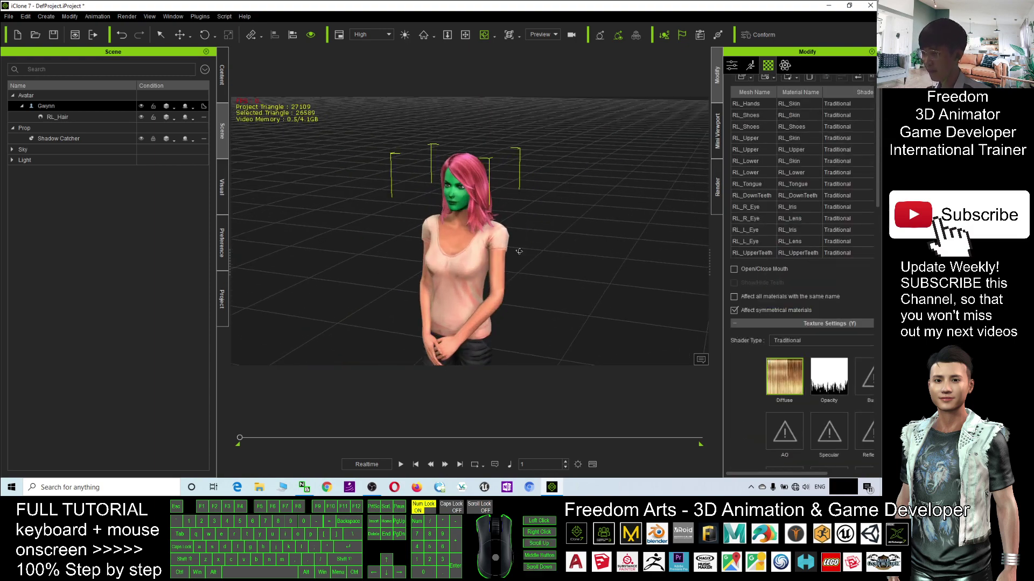
Step: Navigate the Content library to Template > Accessory > G5 Accessories collection
click(224, 75)
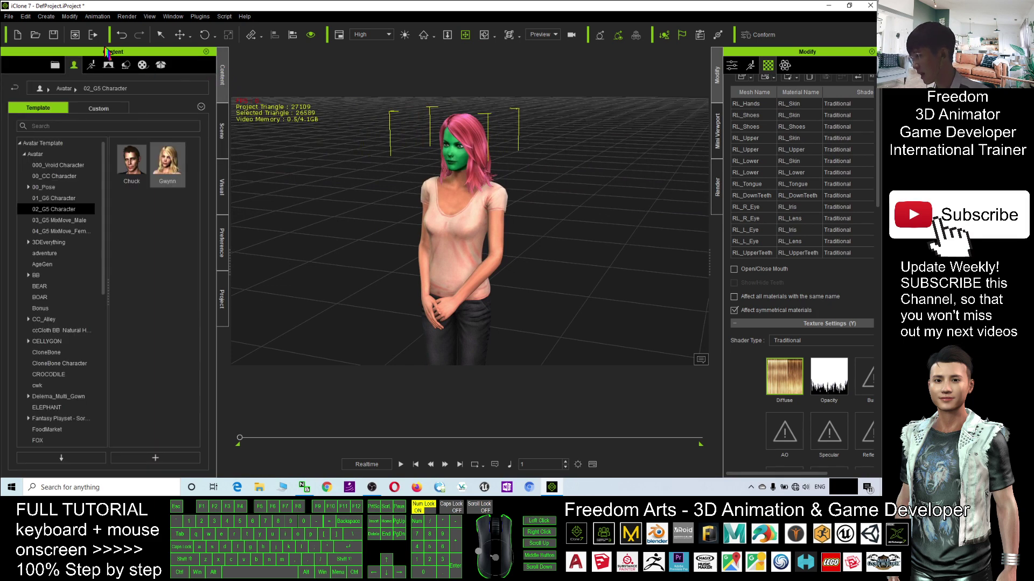
click(24, 155)
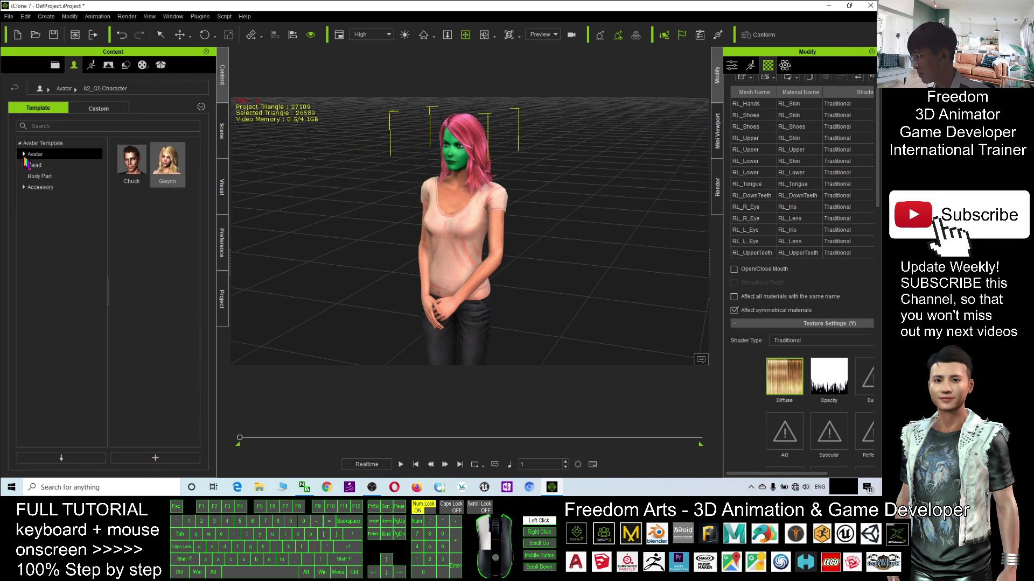
click(27, 189)
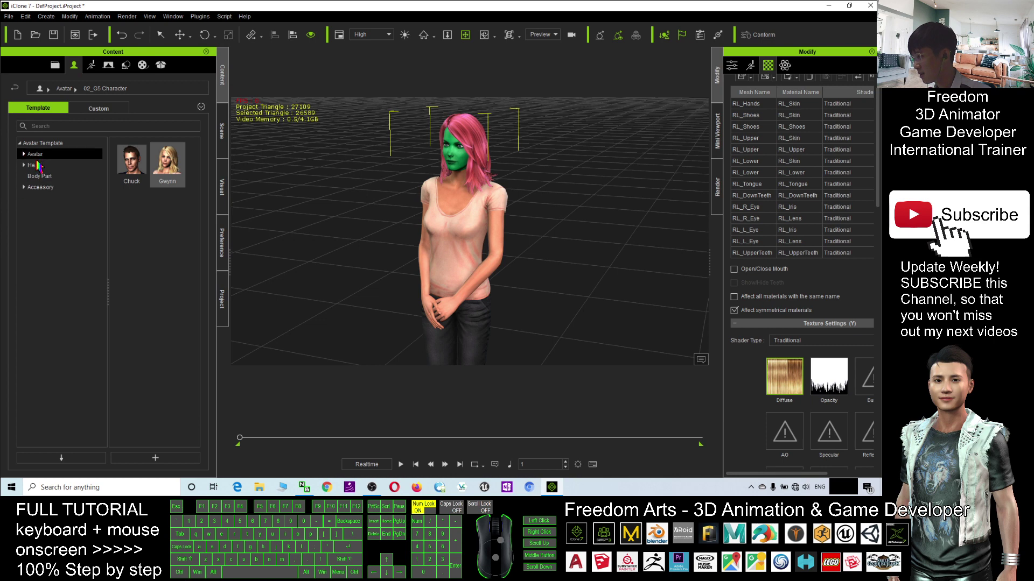
click(25, 188)
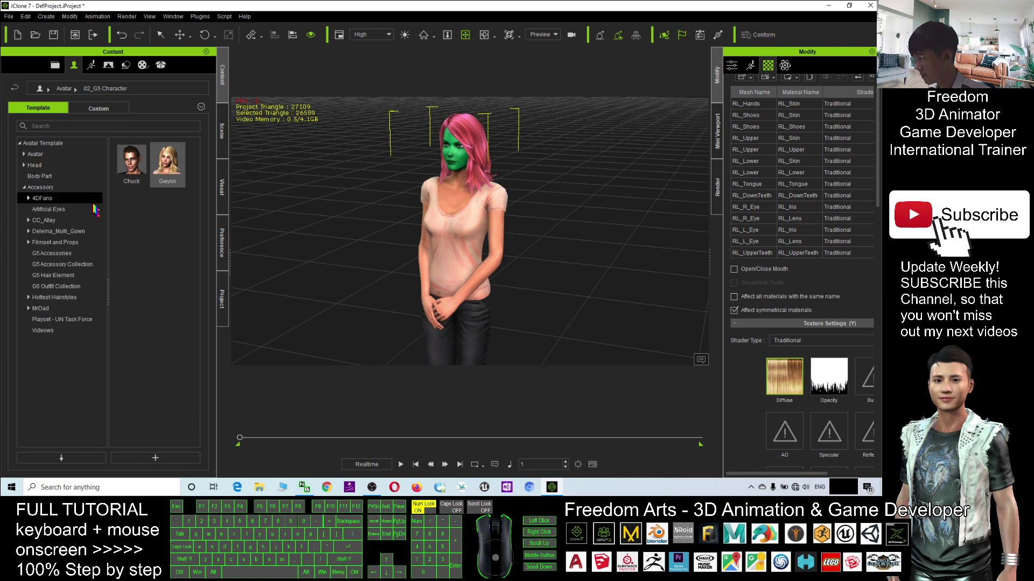
click(55, 254)
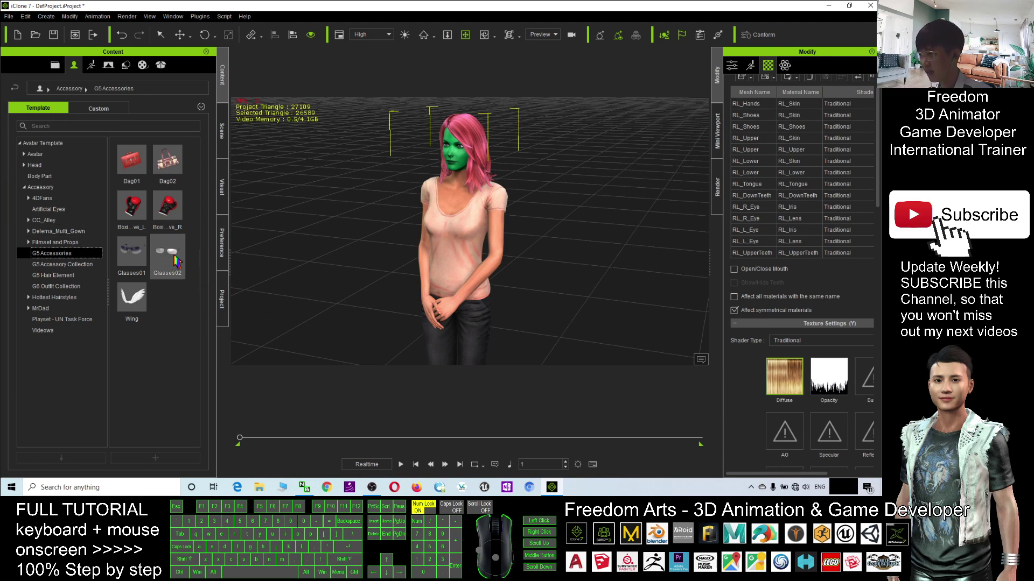
Step: Drag Glasses02 from G5 Accessories onto Gwynn in the viewport
drag(174, 261, 491, 261)
scroll(480, 159, up, 5)
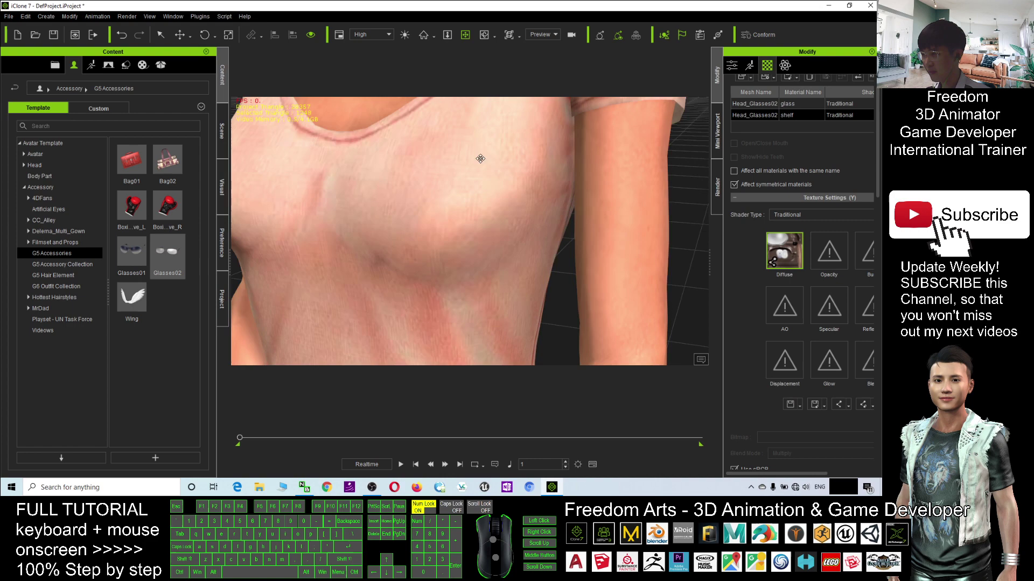
scroll(479, 158, down, 3)
scroll(480, 158, up, 3)
scroll(501, 194, up, 2)
scroll(536, 234, down, 1)
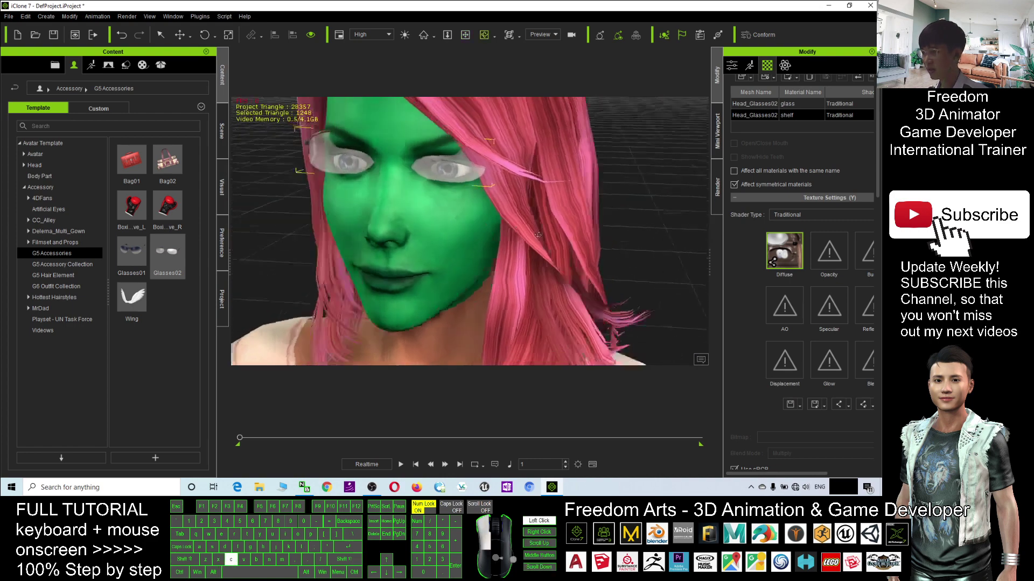
scroll(538, 235, down, 1)
scroll(422, 228, down, 4)
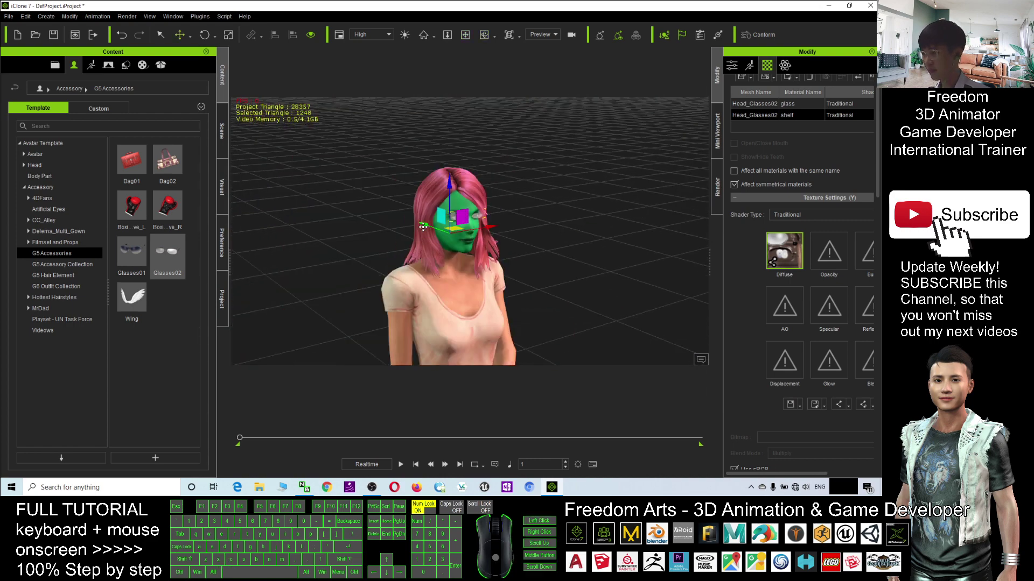
scroll(422, 227, up, 2)
scroll(582, 229, up, 3)
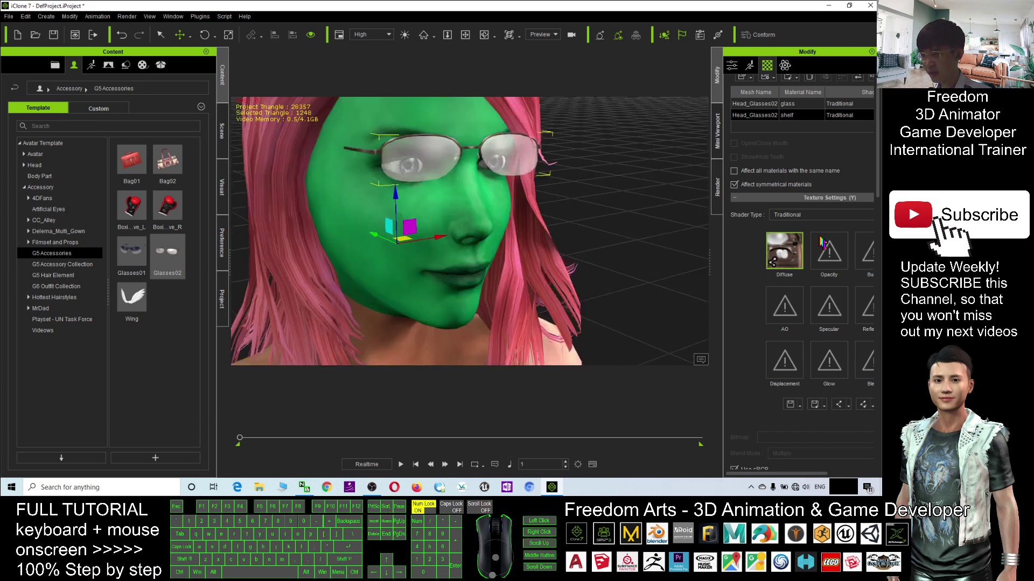
Step: Give the Head_Glasses02 'shelf' frame material a blue-purple diffuse colour
click(767, 116)
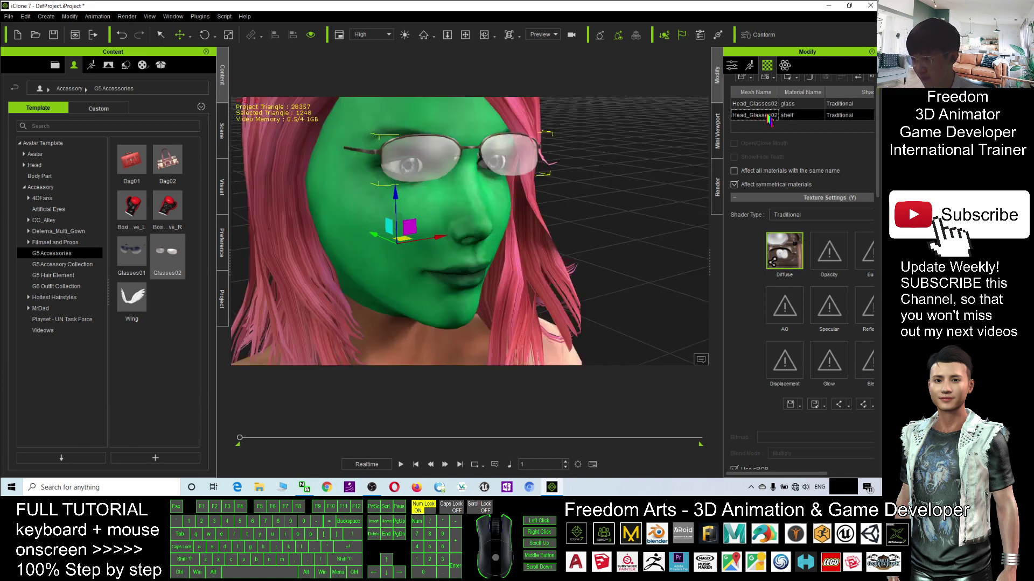
drag(878, 142, 883, 409)
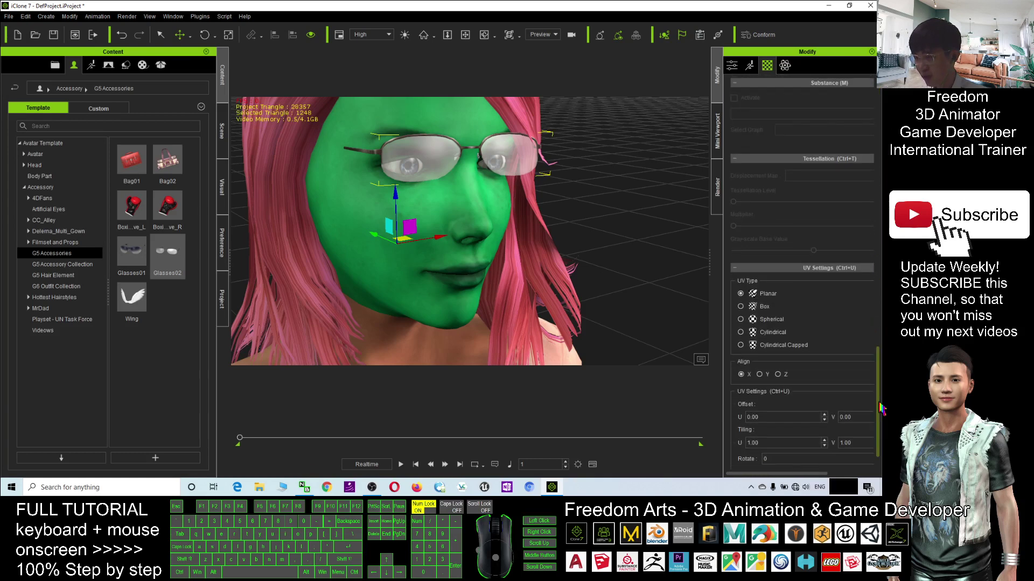
drag(883, 408, 880, 206)
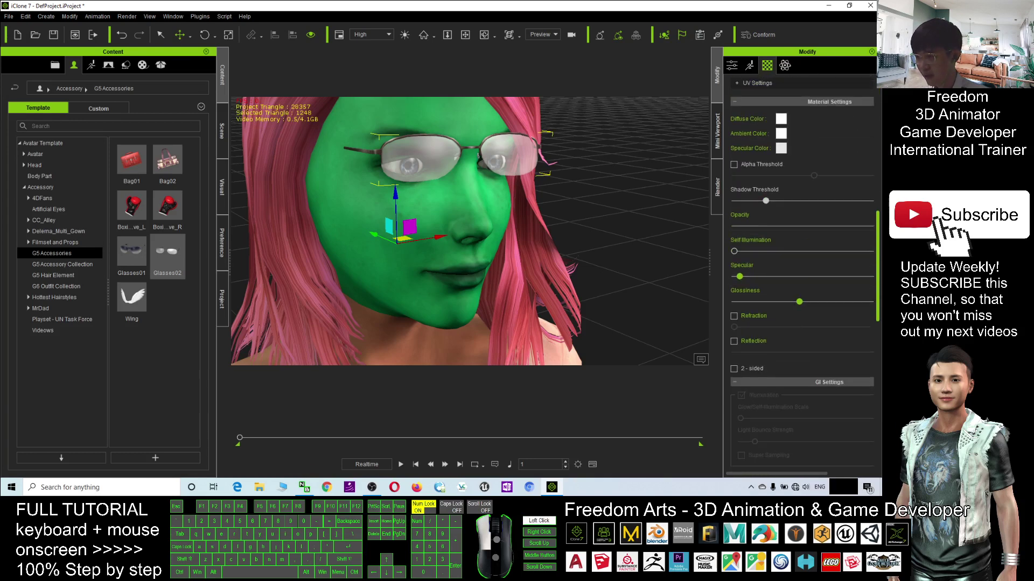
click(781, 362)
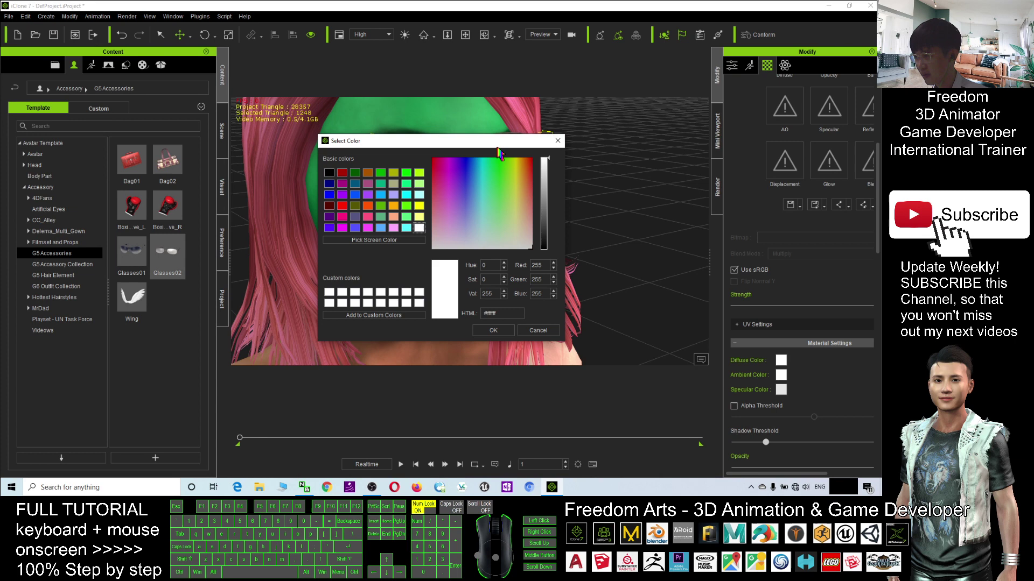
drag(499, 153, 748, 169)
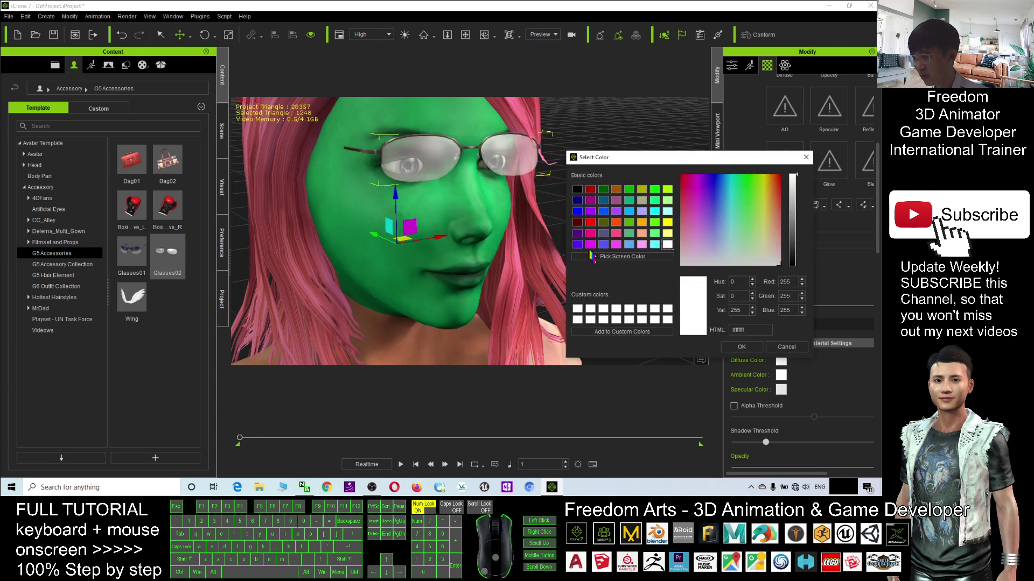
click(578, 246)
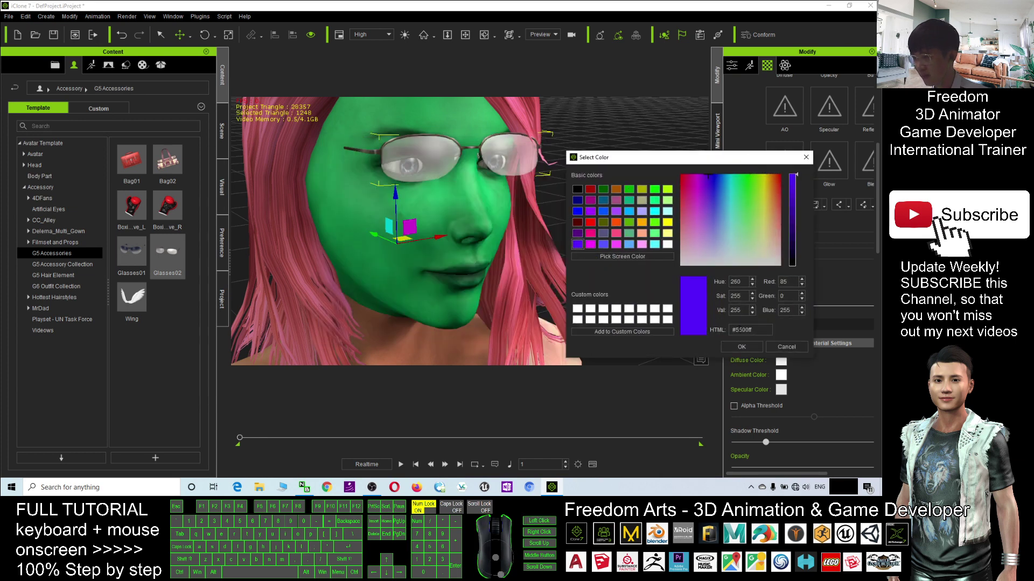
click(741, 346)
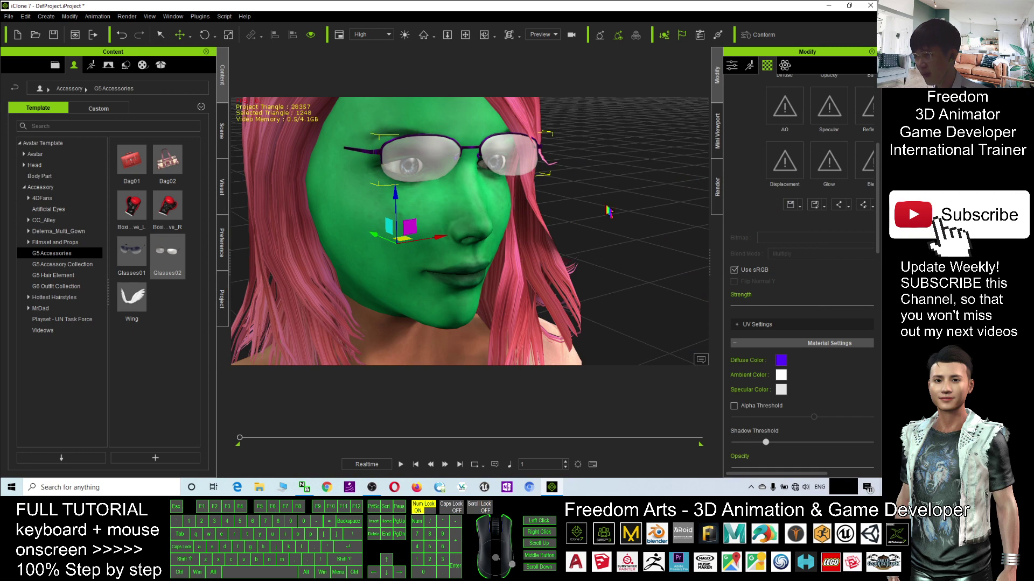
scroll(790, 217, up, 3)
scroll(776, 171, up, 3)
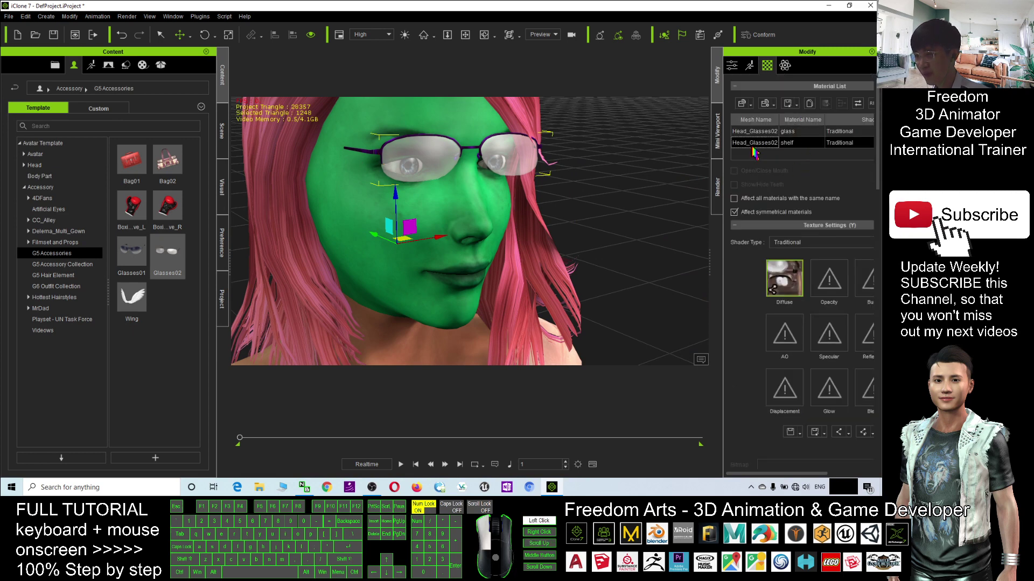
Step: Give the Head_Glasses02 'glass' lens material a red diffuse colour
click(754, 132)
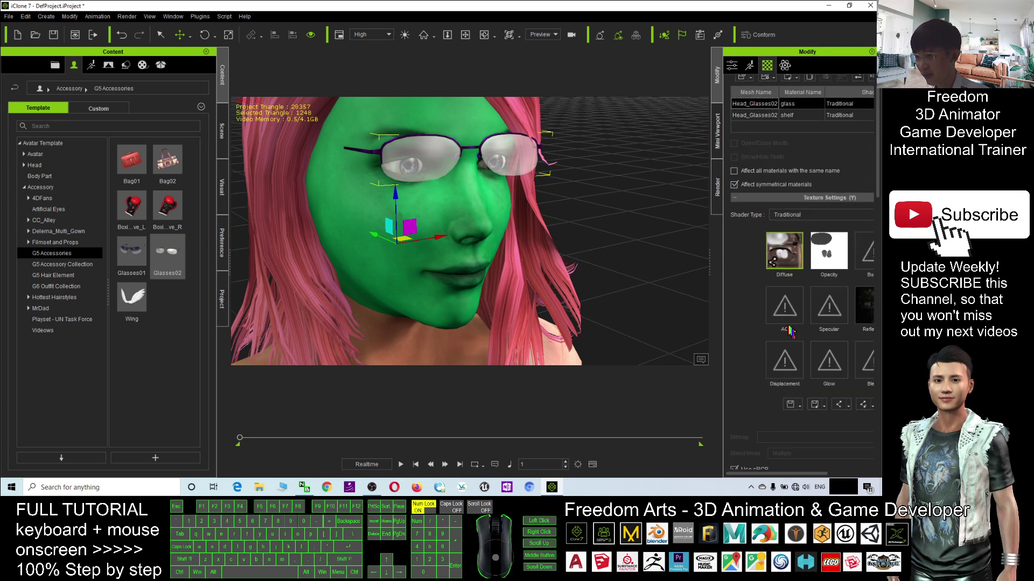
scroll(770, 264, down, 3)
scroll(788, 352, down, 3)
scroll(773, 149, down, 2)
click(781, 147)
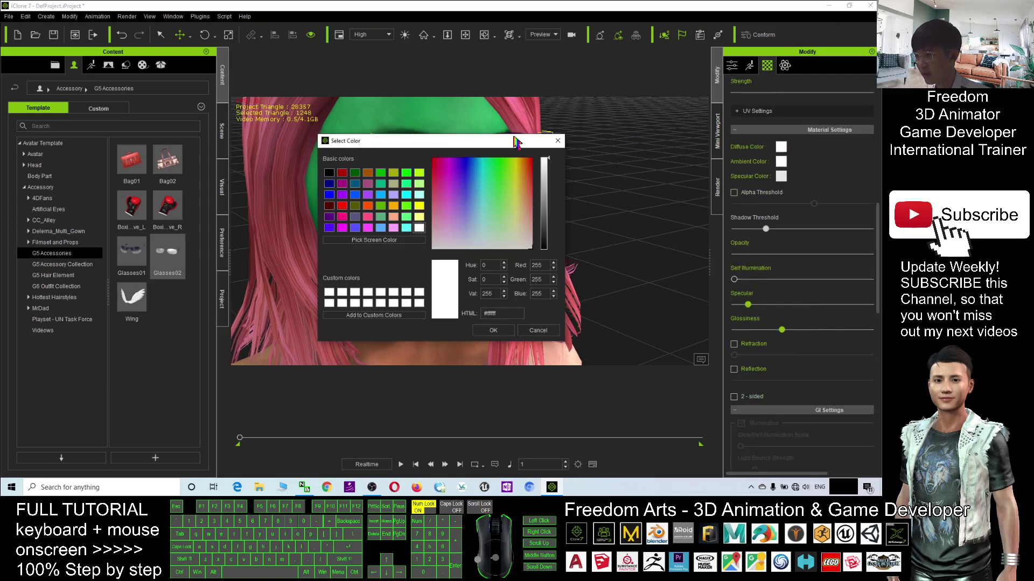
drag(517, 139, 796, 139)
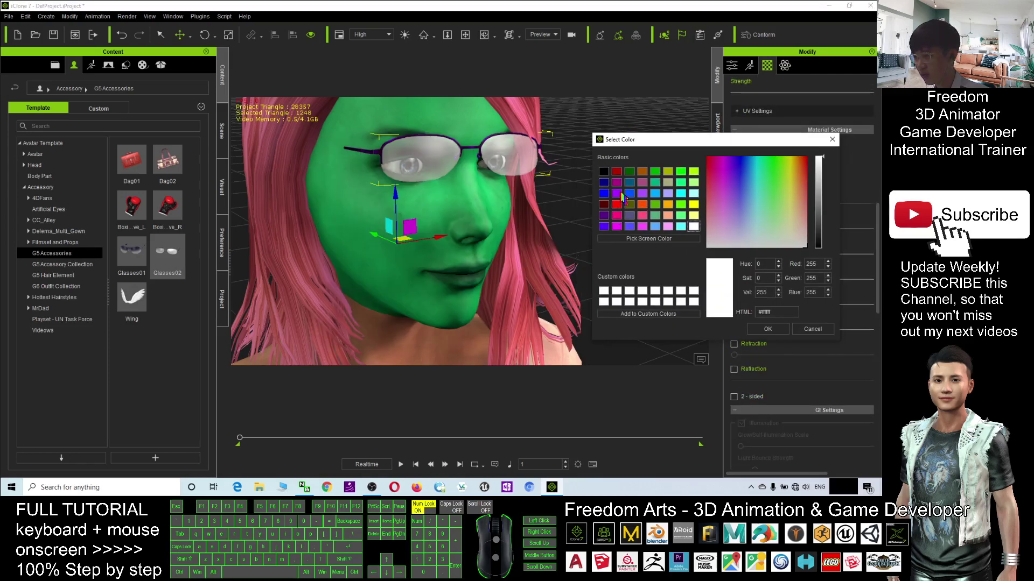
click(617, 204)
click(768, 329)
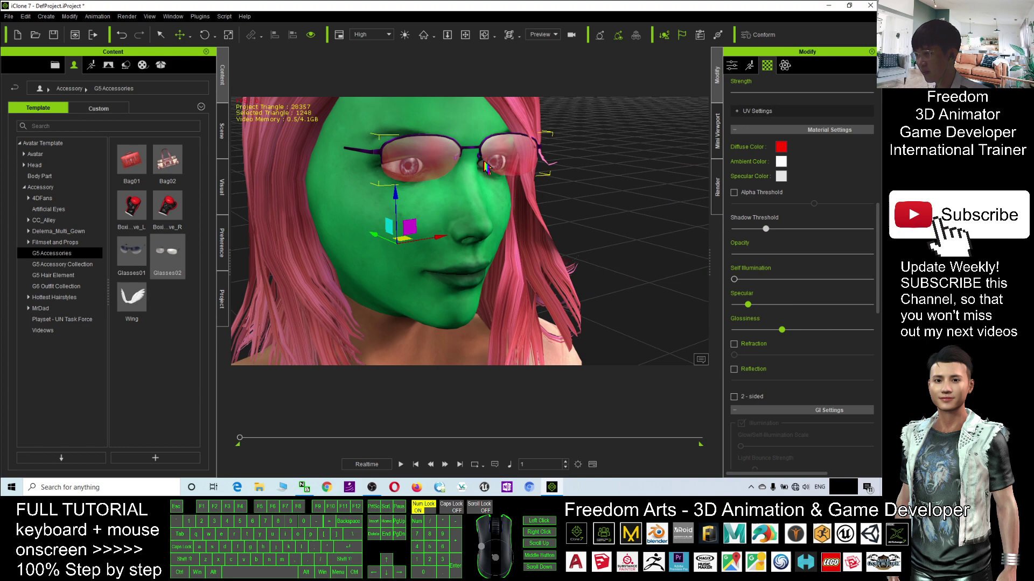
scroll(392, 227, down, 5)
scroll(501, 181, up, 8)
scroll(604, 198, down, 5)
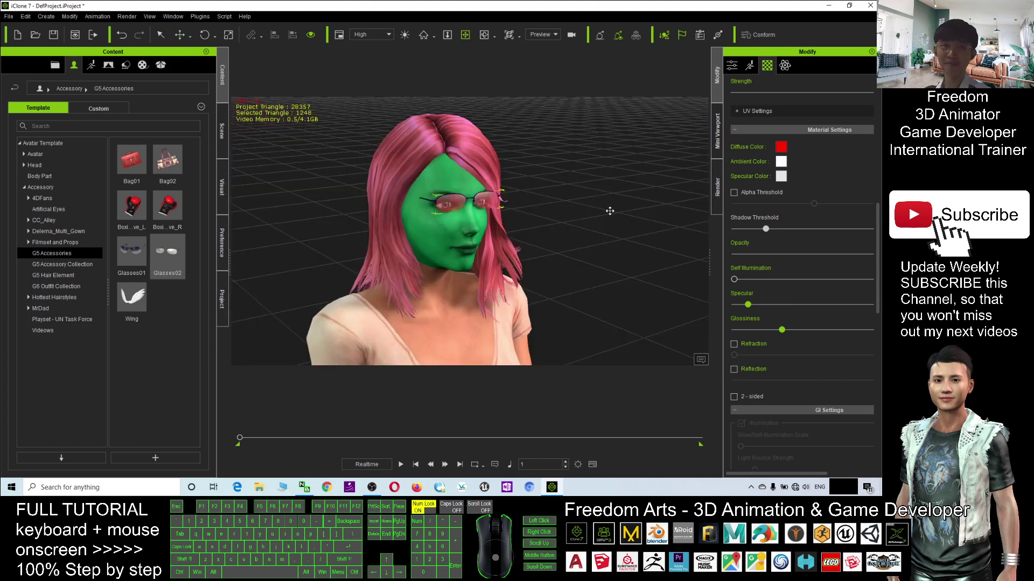
scroll(600, 208, down, 4)
right_drag(568, 224, 530, 227)
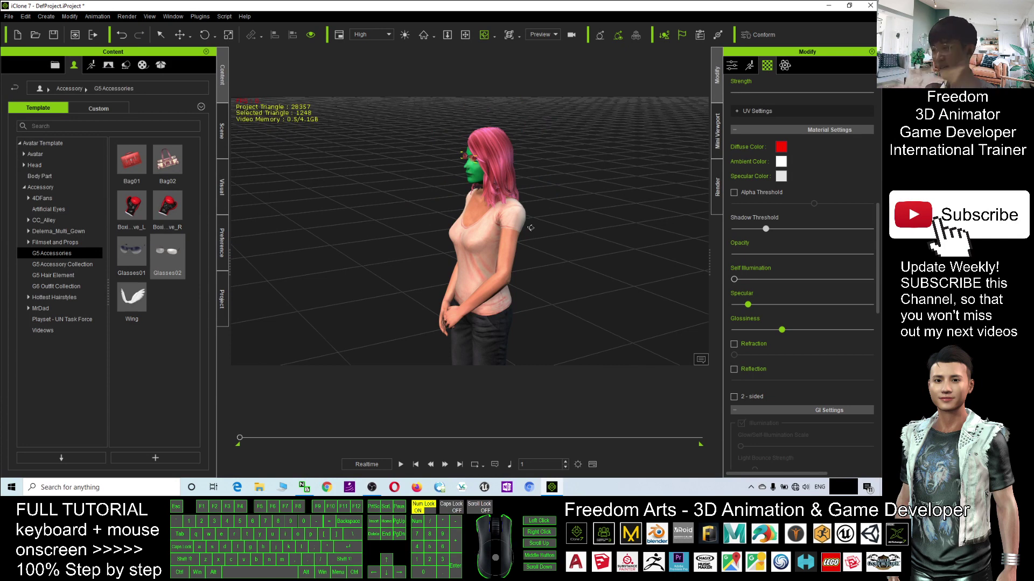
right_drag(530, 228, 531, 210)
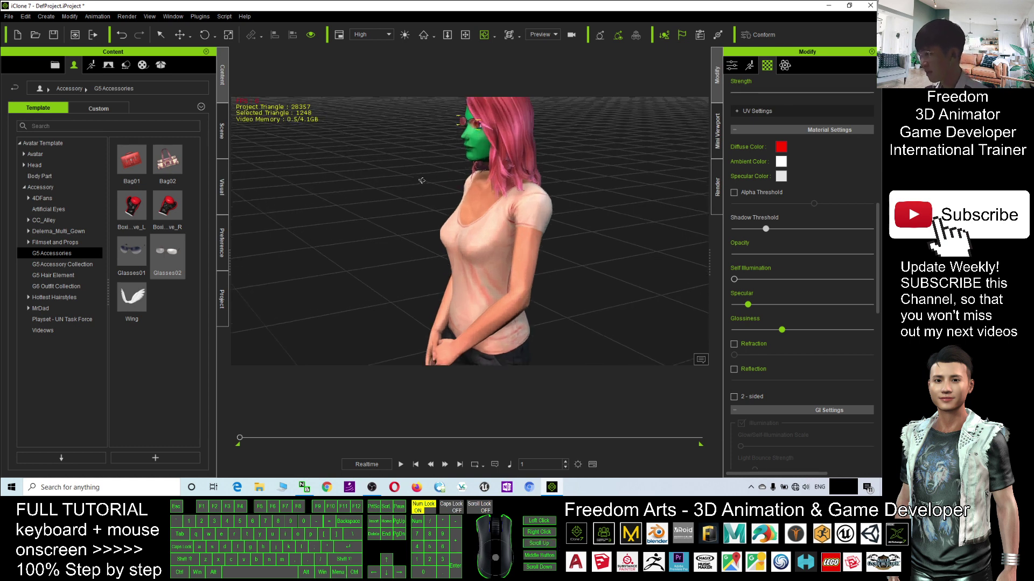
scroll(532, 201, up, 3)
scroll(476, 212, up, 2)
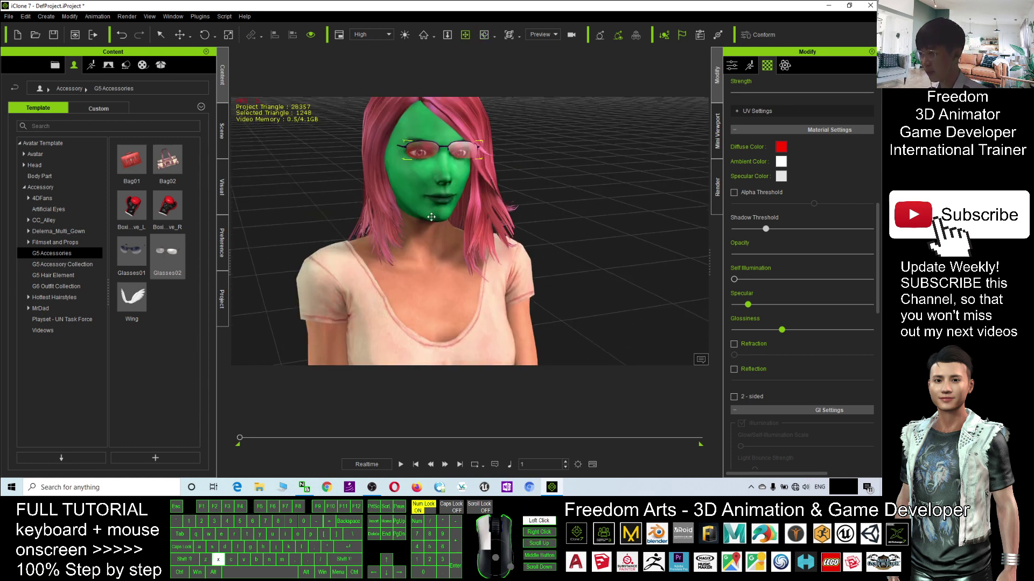
scroll(482, 223, up, 2)
scroll(487, 235, up, 1)
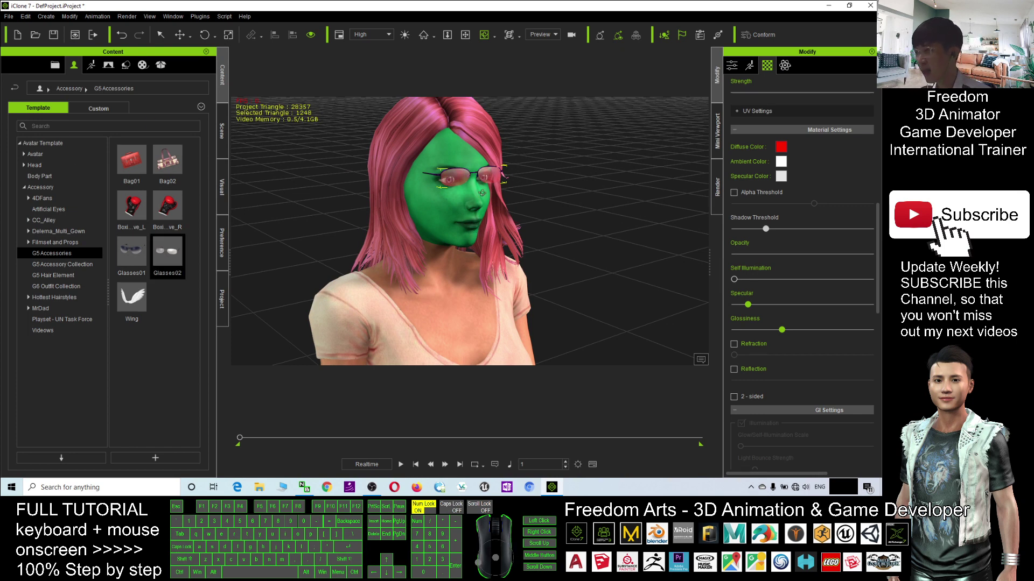
scroll(479, 201, up, 2)
scroll(516, 186, down, 3)
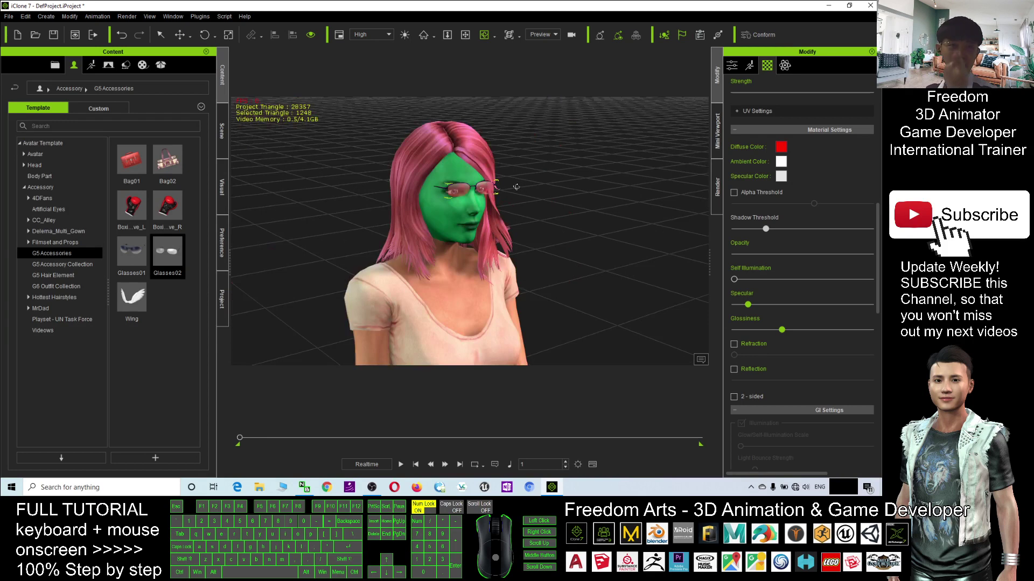
scroll(490, 190, up, 2)
scroll(538, 218, down, 2)
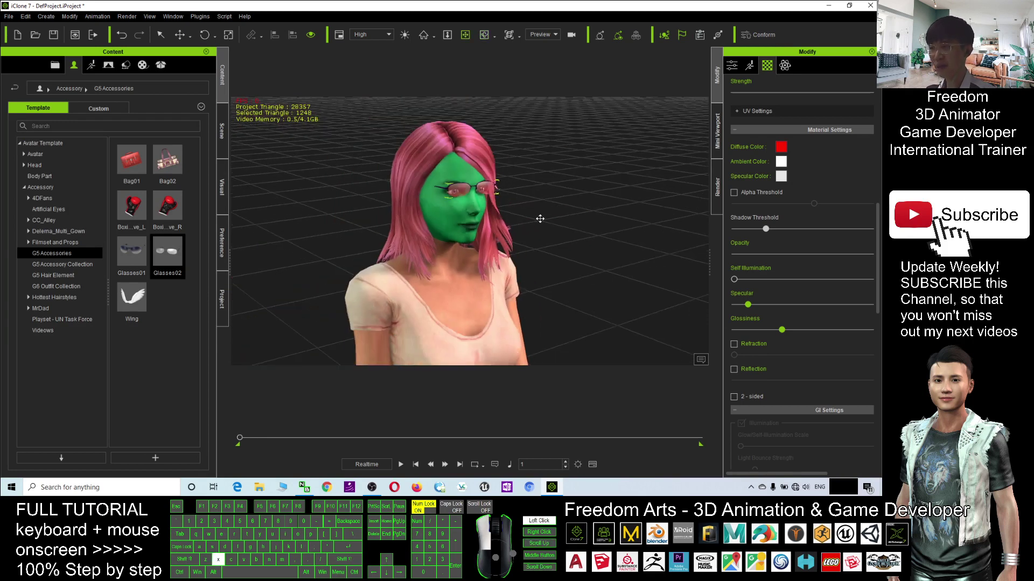
drag(539, 218, 538, 215)
mouse_move(537, 214)
right_down()
mouse_move(365, 213)
mouse_move(502, 203)
right_up()
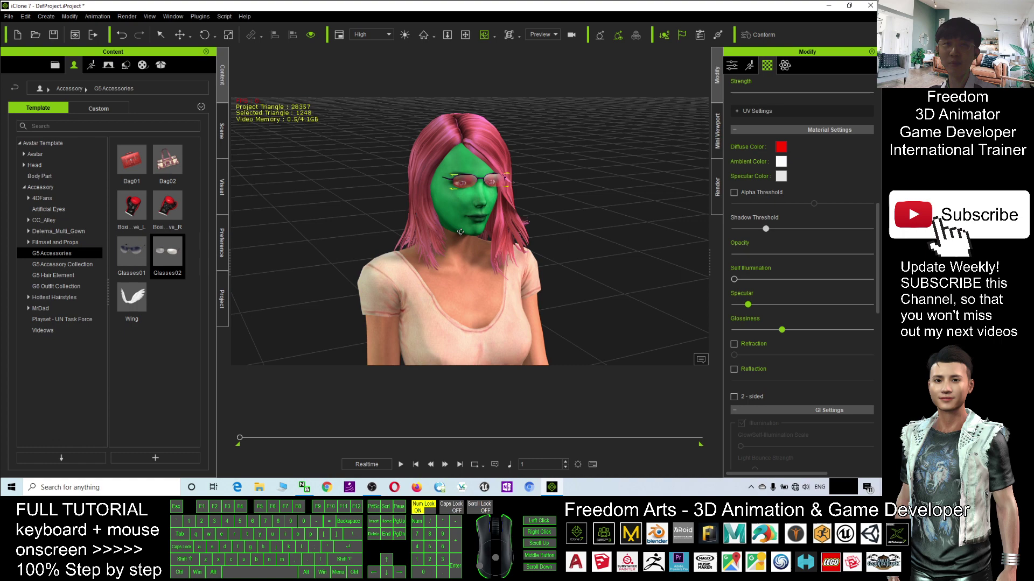
right_drag(458, 232, 535, 242)
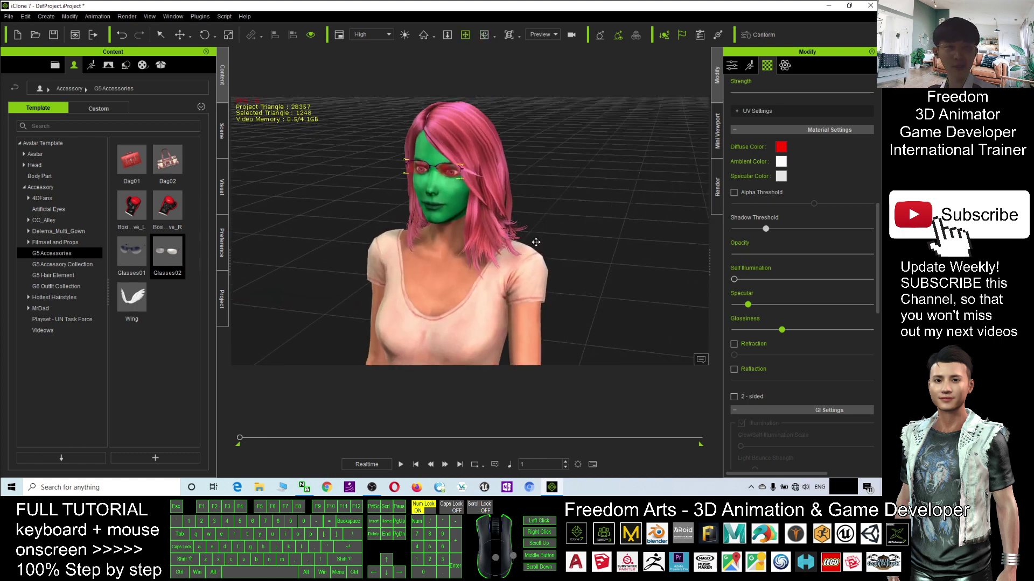